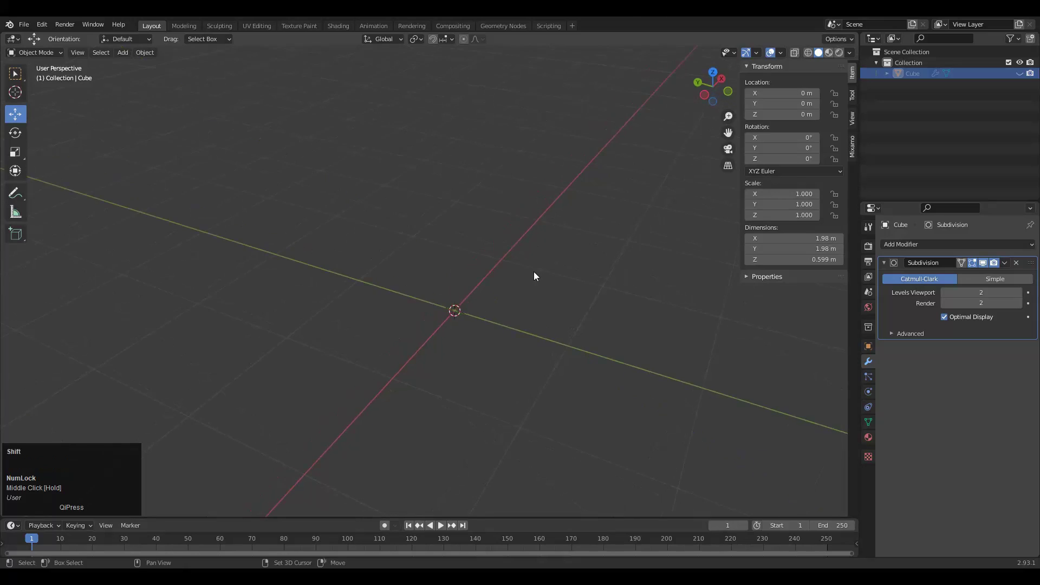
Step: Add a cube at the origin and scale it to 0.2 along Z to form a flat slab
key("shift+a")
mouse_move(507, 241)
left_click(545, 250)
middle_click_drag(536, 287, 512, 338)
left_click(716, 91)
middle_click_drag(619, 214, 591, 247, "ctrl")
middle_click_drag(590, 246, 583, 221, "shift")
key("s")
key("z")
key("ctrl")
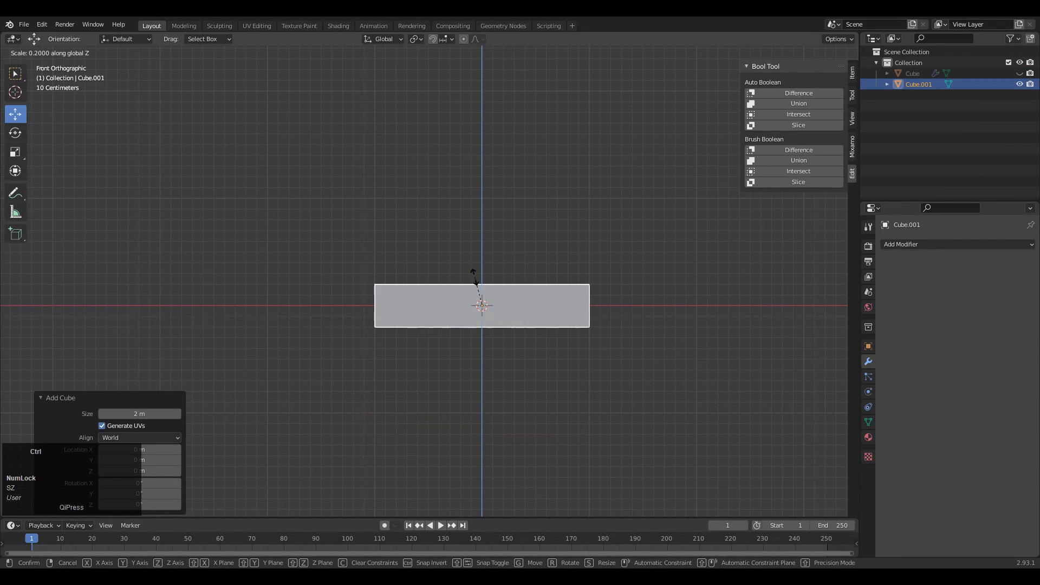
left_click(477, 274, "ctrl")
Step: Apply the flattened cube's scale and open its mesh for editing
key("Tab")
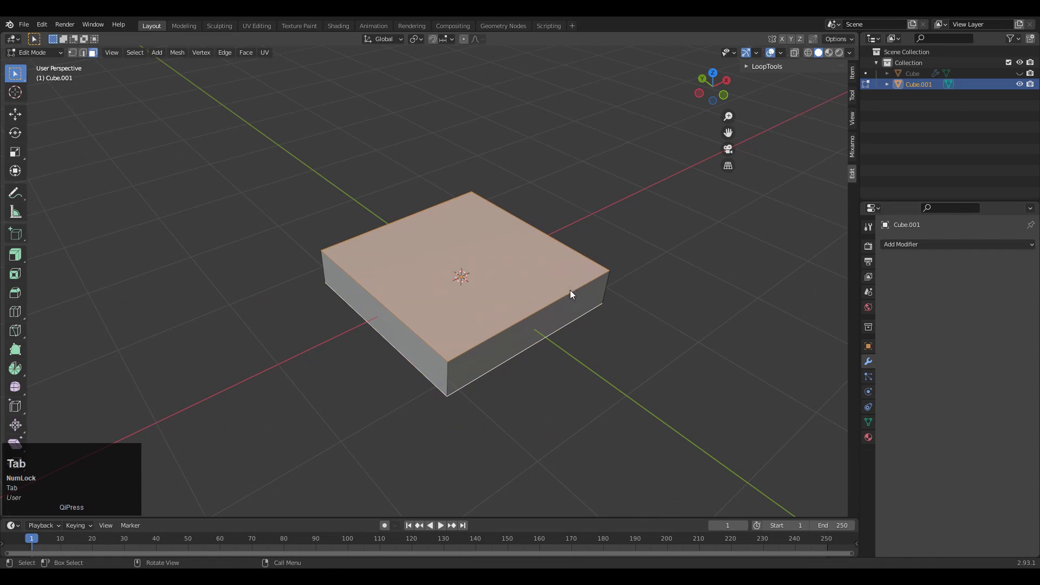
middle_click_drag(570, 290, 532, 278)
left_click(595, 262)
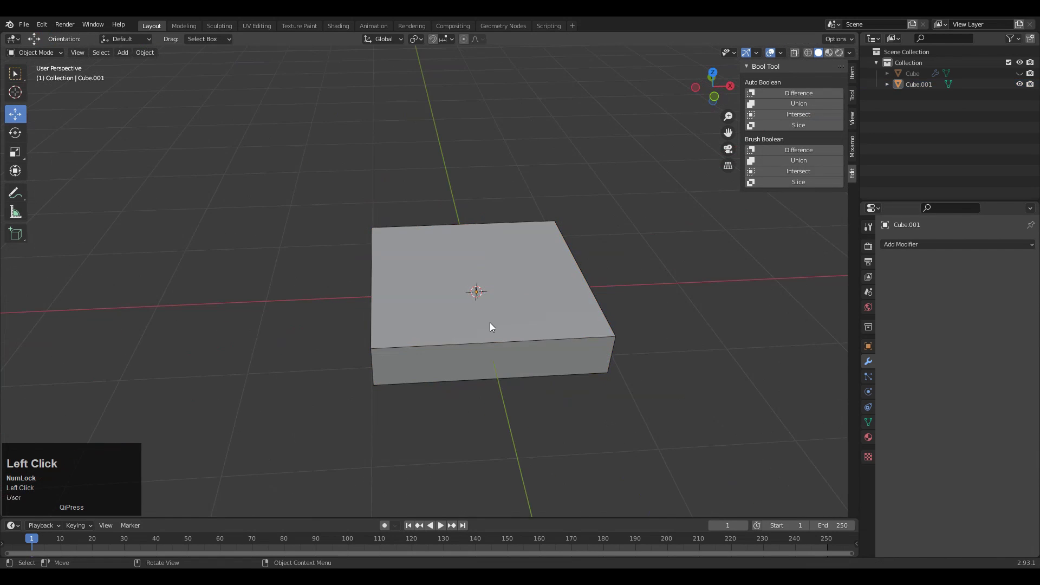
left_click(490, 323)
key("ctrl+a")
left_click(500, 316)
key("Tab")
Step: Try to bevel the edges of the top and bottom faces with two segments, then undo the bevel
middle_click_drag(507, 316, 479, 297)
left_click(479, 297)
mouse_move(487, 358)
middle_mouse_down()
mouse_move(490, 390)
mouse_move(496, 359)
middle_mouse_up()
key("ctrl+b")
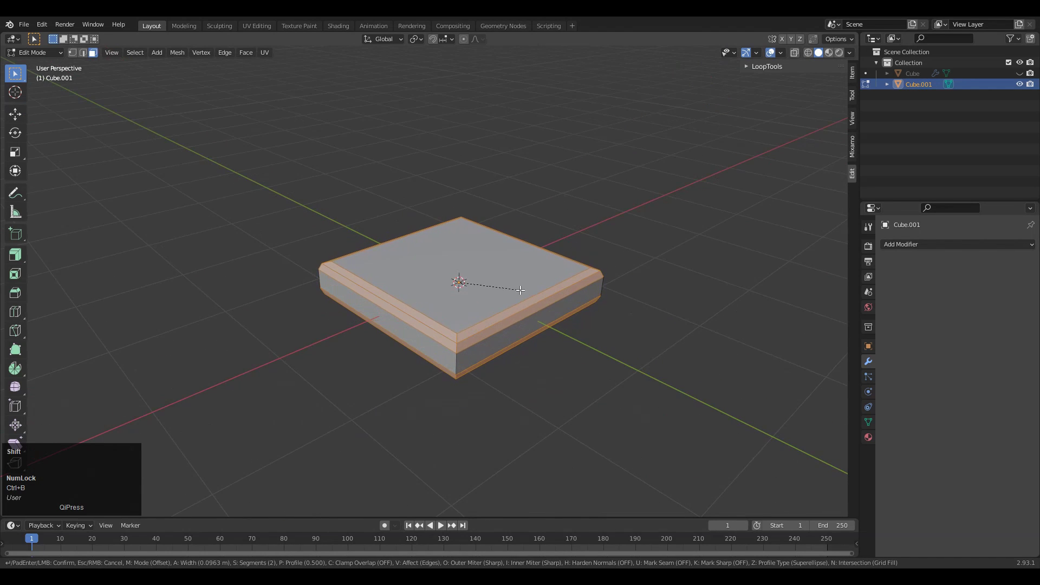
left_click(504, 323)
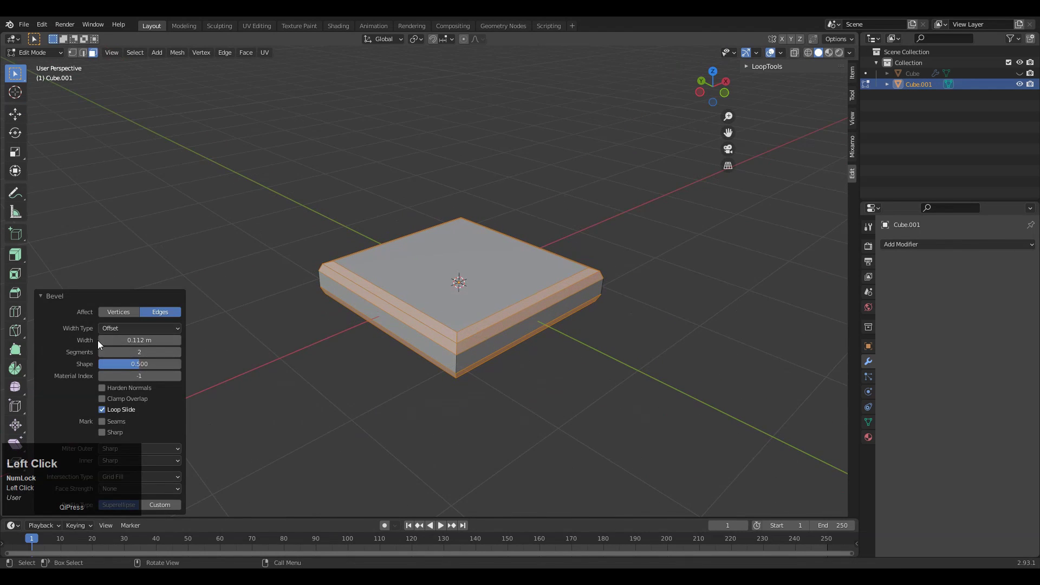
left_click(193, 330)
key("ctrl+z")
key("ctrl+z")
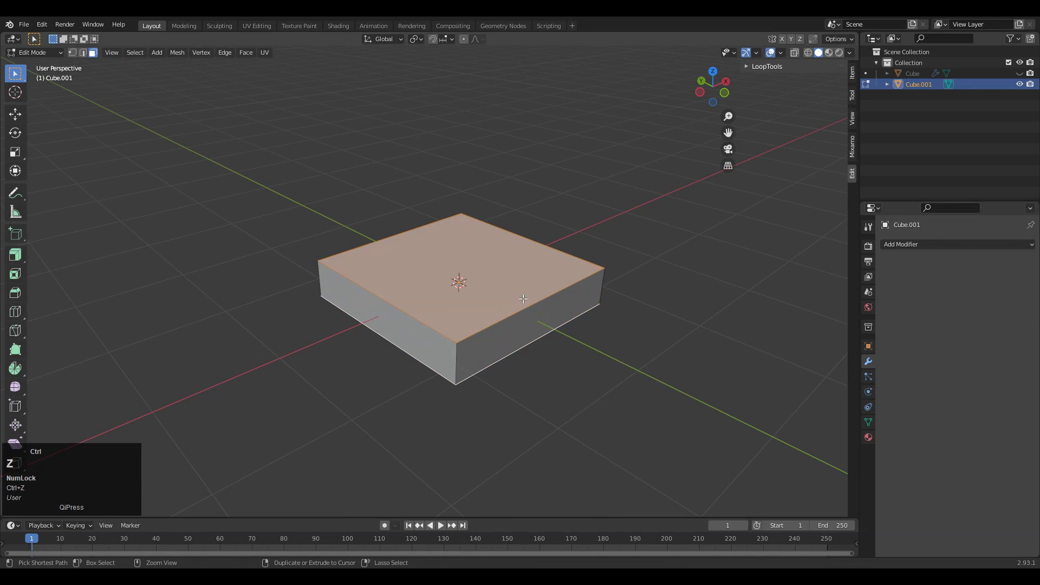
Step: Select the top and bottom faces and bevel their edges by about 0.106 m with a single segment
left_click(622, 253)
left_click(517, 290)
middle_click_drag(515, 349, 487, 346)
left_click(494, 284, "shift")
key("ctrl+b")
left_click(552, 320)
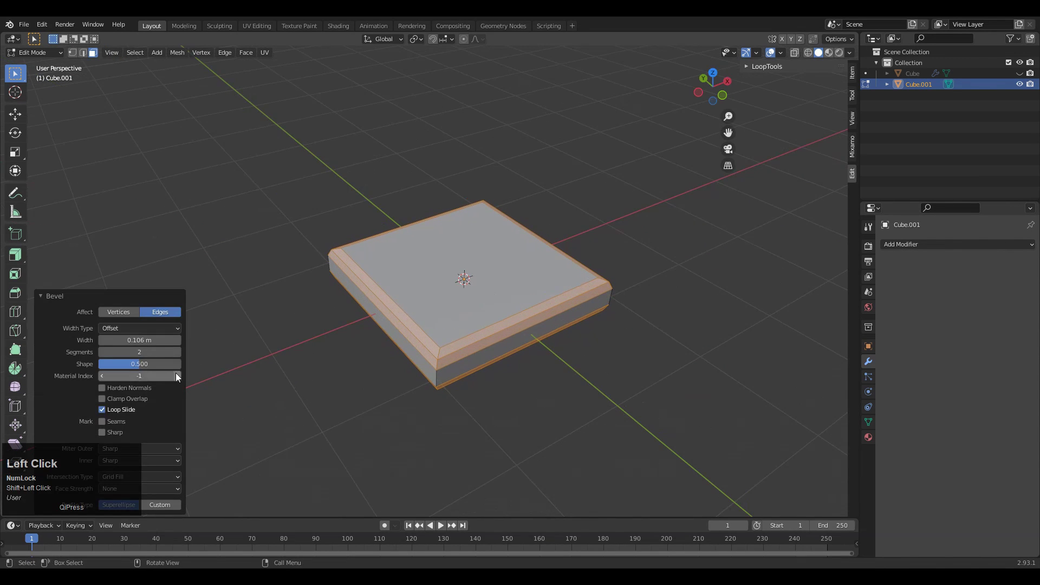
left_click(145, 350)
key("Tab")
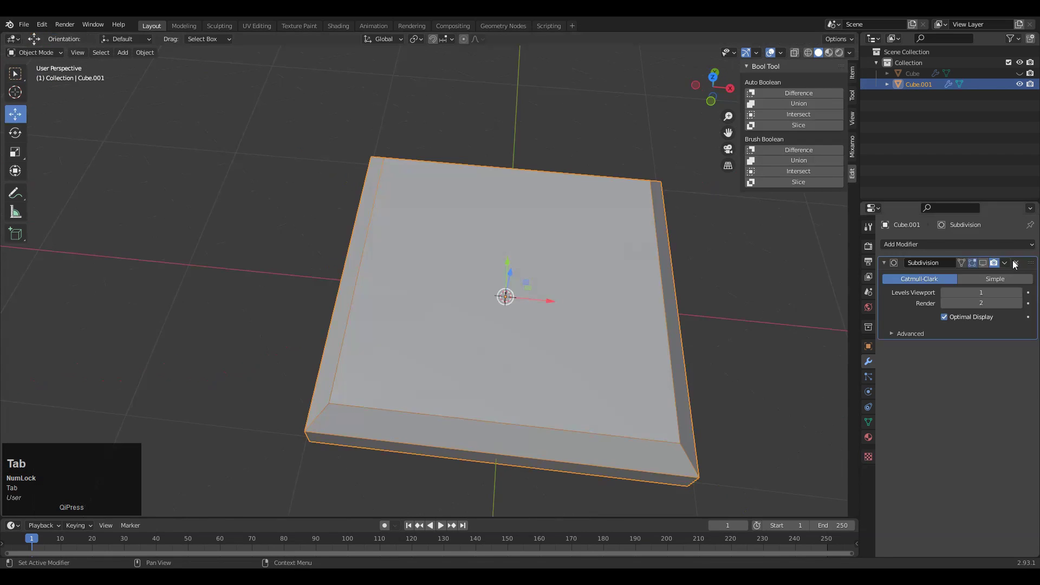
Step: Remove the Subdivision modifier from the beveled slab and return to editing its mesh
left_click(567, 222)
middle_click_drag(567, 222, 500, 192)
key("Tab")
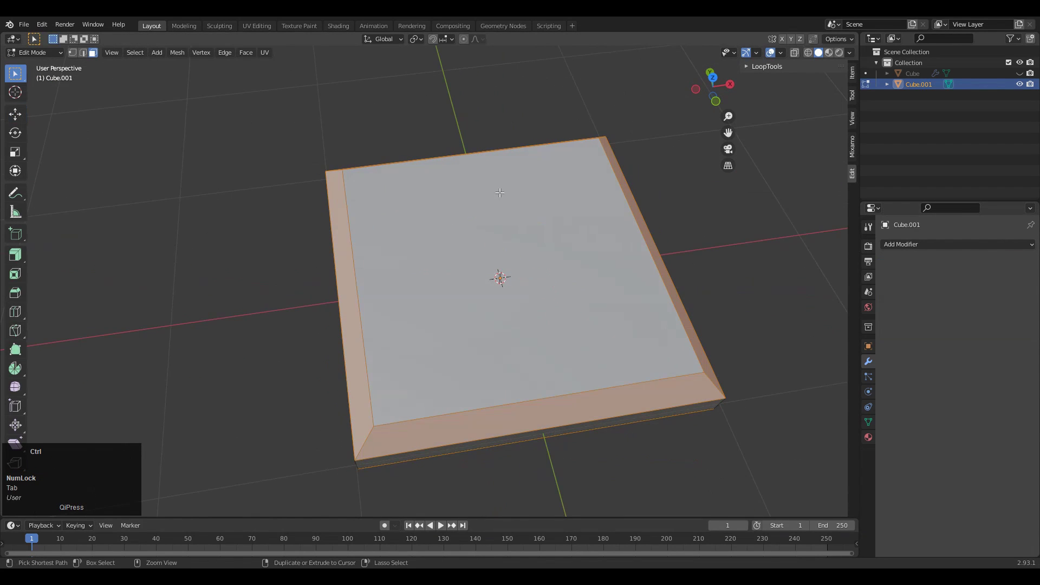
Step: Add a centred loop cut across the slab in each of the two horizontal directions
key("ctrl+r")
left_click(487, 145)
key("ctrl+r")
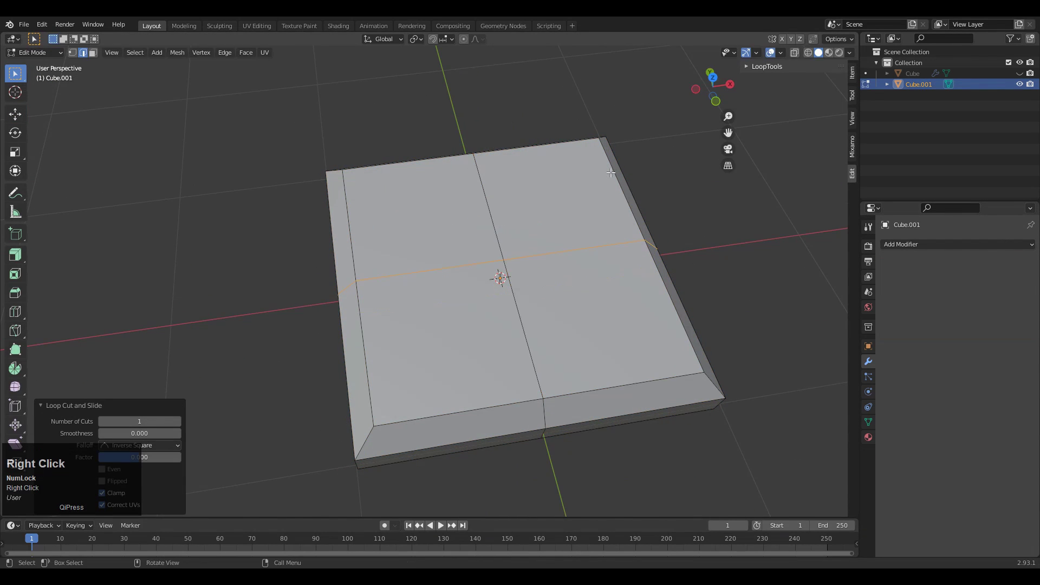
Step: Add centred loop cuts on both sides of the middle loops to divide the top face into a four-by-four grid
key("ctrl+r")
left_click(539, 140)
right_click(536, 141)
key("ctrl+r")
left_click(425, 158)
right_click(425, 160)
key("ctrl+r")
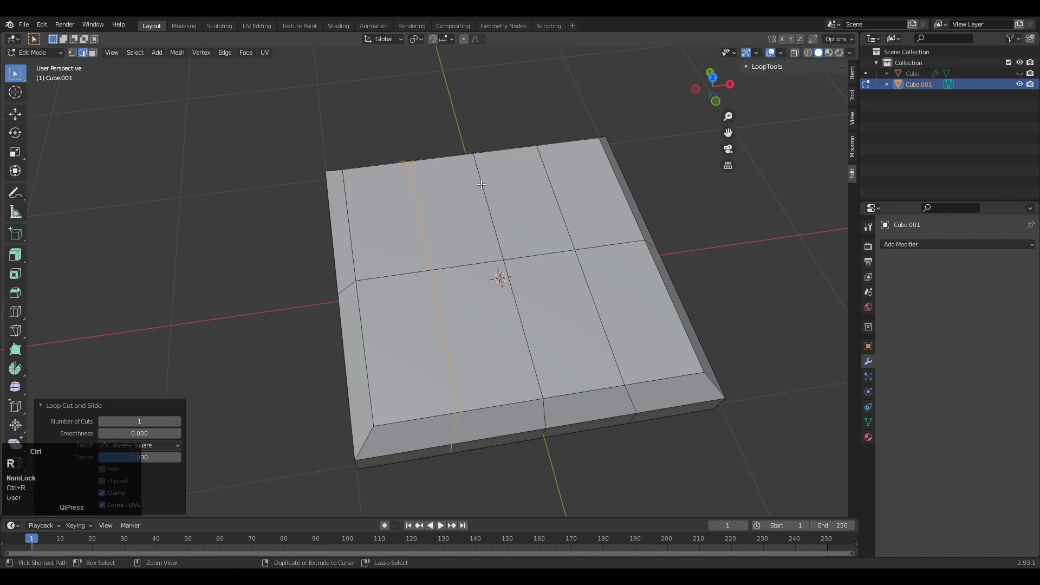
right_click(480, 184)
Step: Select the edge runs down all four corners of the slab and bevel them
middle_click_drag(525, 304, 659, 53)
middle_click_drag(659, 53, 666, 76, "shift")
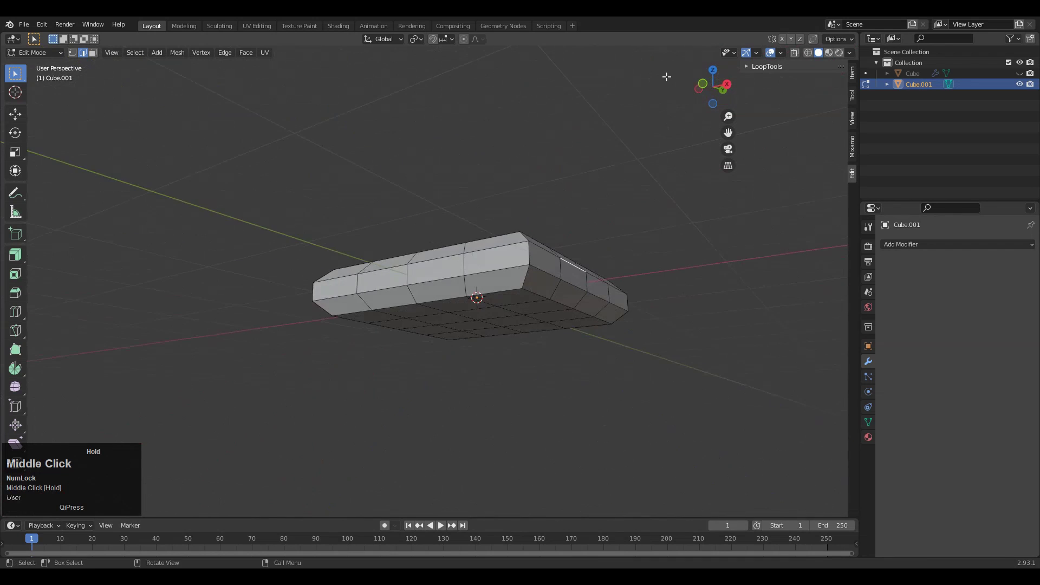
middle_click_drag(612, 142, 565, 203)
key("Tab")
middle_click_drag(492, 240, 545, 277)
middle_click_drag(544, 278, 429, 332, "shift")
key("Tab")
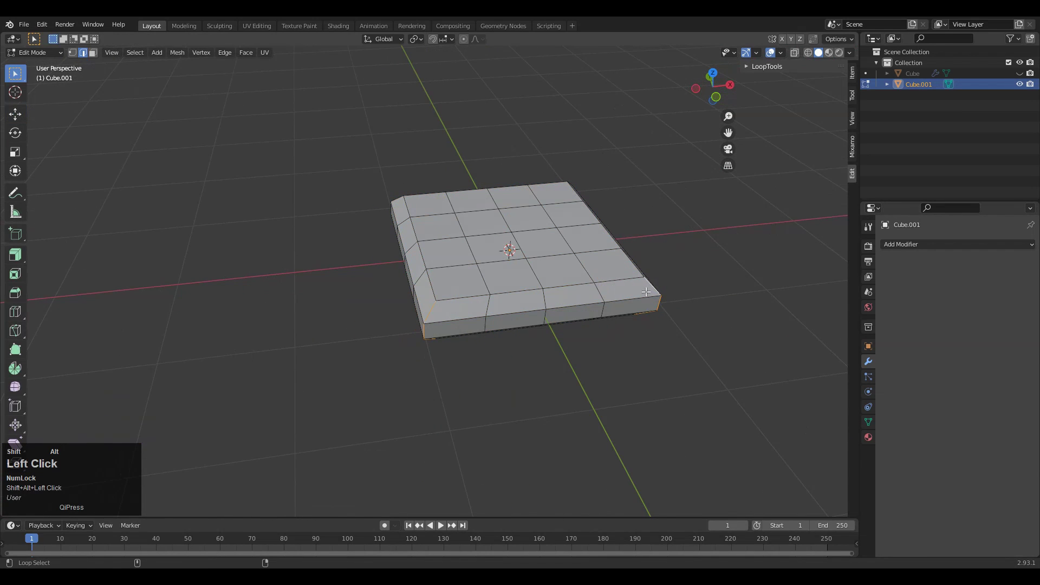
middle_click_drag(646, 292, 518, 314)
middle_click_drag(640, 361, 480, 321)
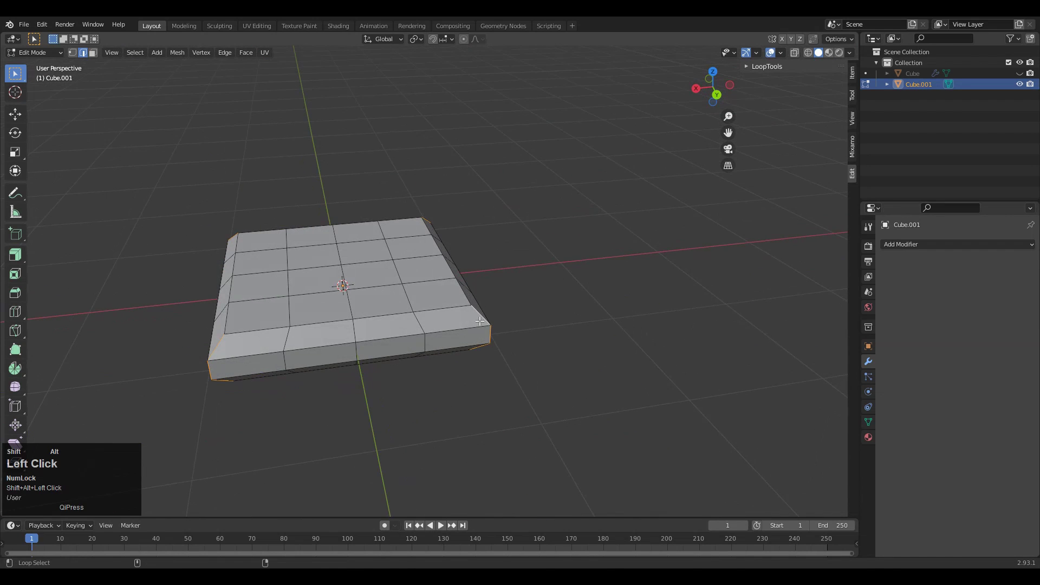
key("ctrl+b")
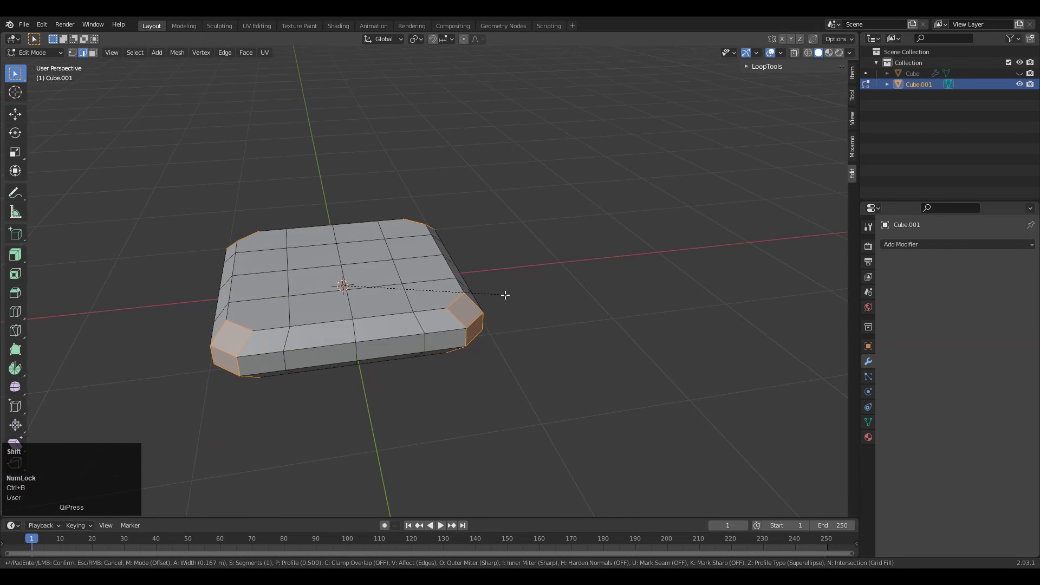
left_click(540, 306)
Step: Set the corner bevel to a width of 0.2 m with two segments
middle_click_drag(540, 305, 504, 347)
middle_click_drag(503, 347, 629, 347, "shift")
scroll(610, 314, "up", 1)
left_click(713, 87)
middle_click_drag(476, 255, 456, 241, "shift")
left_click(179, 352)
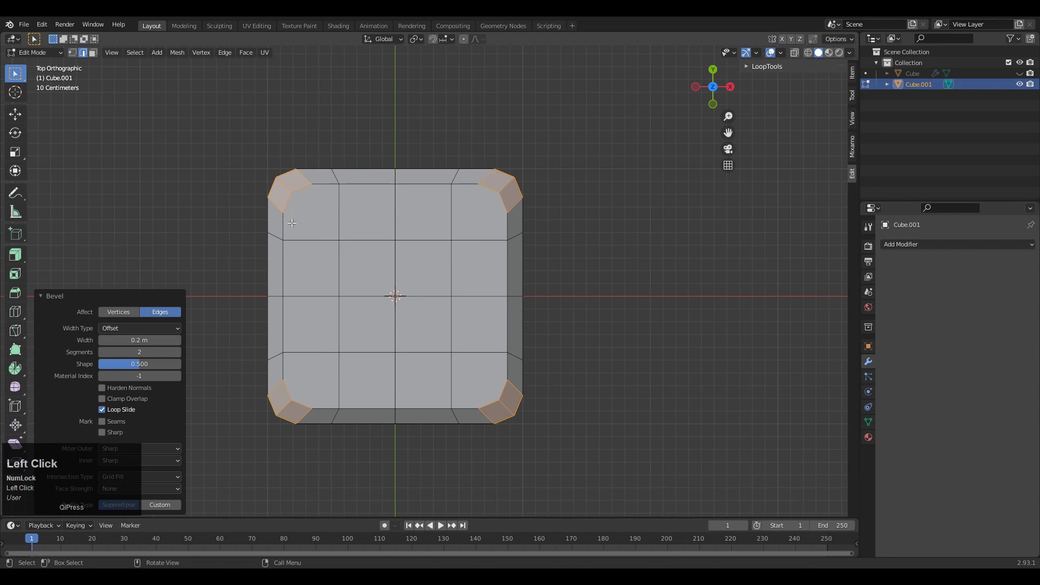
Step: Connect the facing corner vertices across the top face with two horizontal and two vertical edges
left_click(369, 214)
right_click(434, 216)
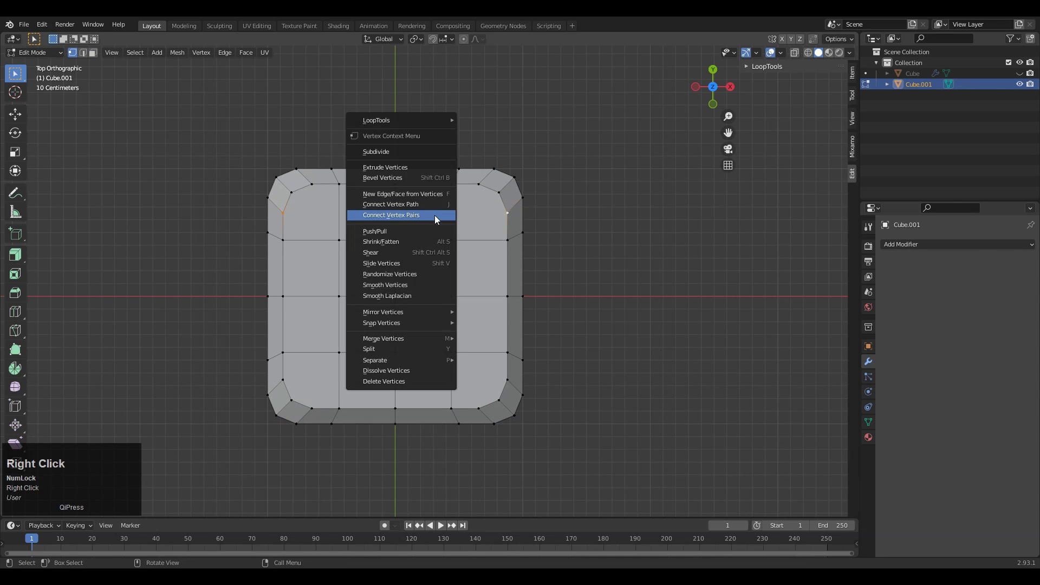
left_click(435, 215)
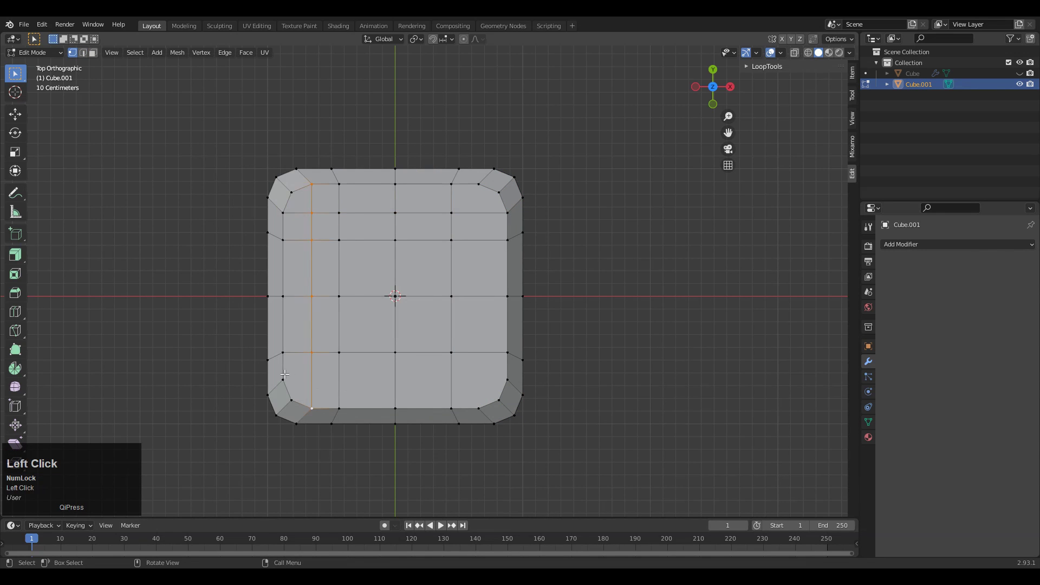
left_click(285, 373)
left_click(507, 380, "shift")
right_click(476, 297)
left_click(476, 297)
left_click(479, 185)
left_click(479, 408, "shift")
middle_click_drag(432, 348, 430, 308, "shift")
Step: Add centred loop cuts in the wide strips beside the middle loops, in both horizontal directions
key("2")
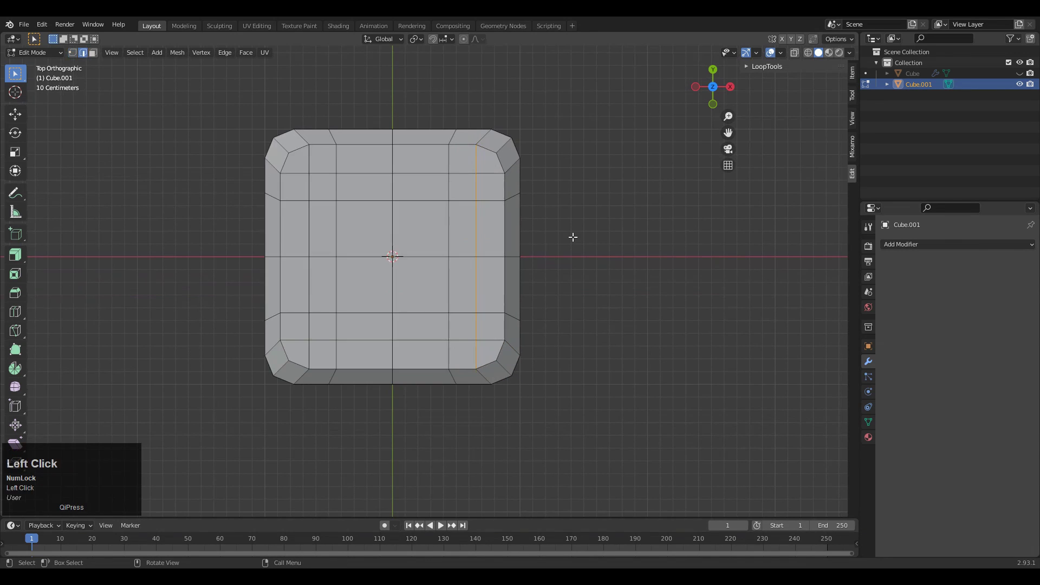
key("1")
middle_click_drag(573, 237, 433, 232)
key("ctrl+r")
double_click(425, 233)
key("ctrl+r")
double_click(487, 230)
key("ctrl+r")
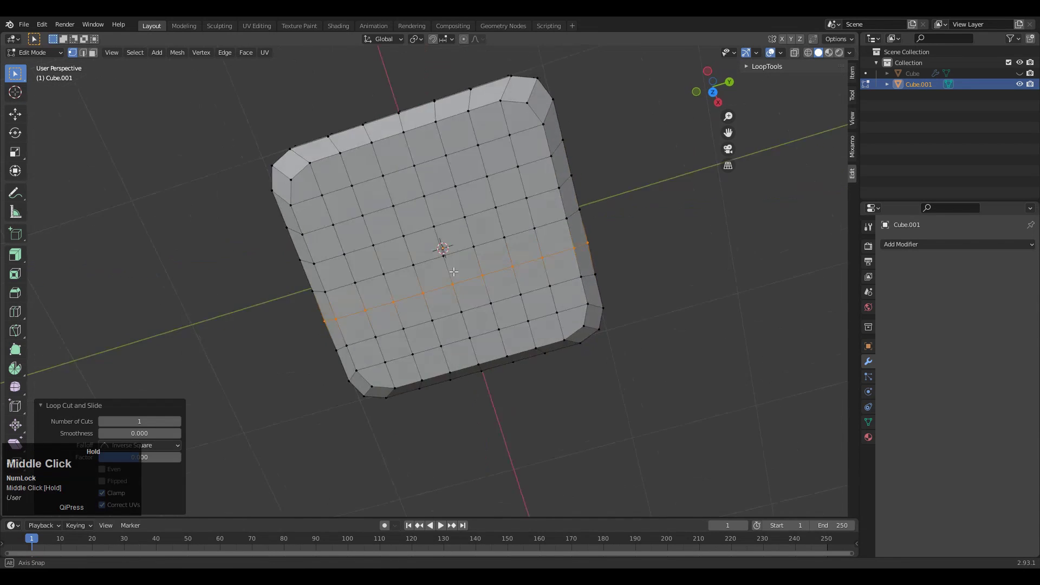
Step: Select the whole mesh and symmetrize it along Z so the bottom half mirrors the top half
key("a")
middle_click_drag(454, 272, 439, 152)
left_click(185, 61)
key("a")
left_click(179, 53)
left_click(206, 205)
left_click(167, 493)
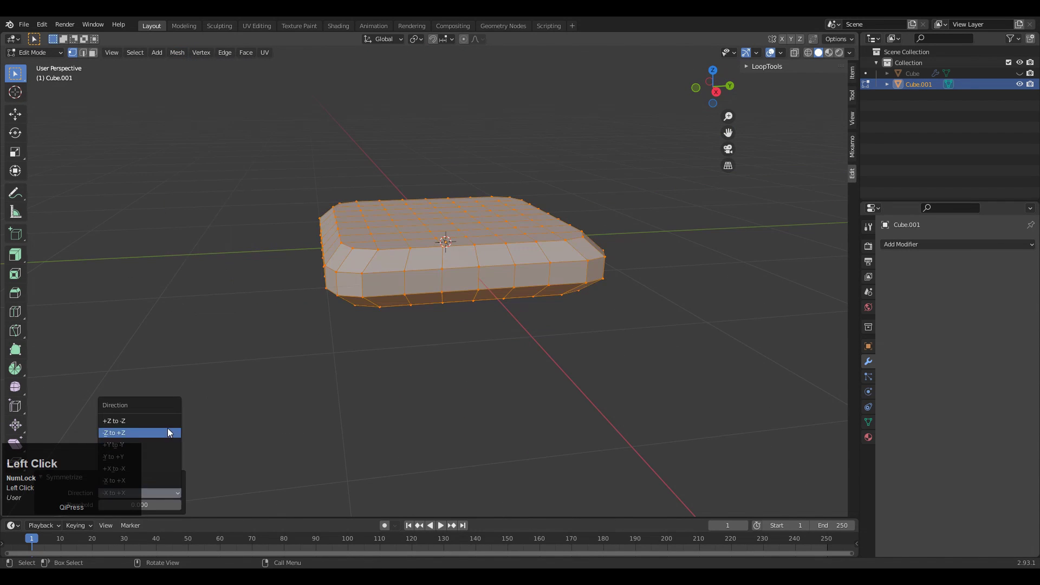
left_click(168, 429)
mouse_move(370, 295)
middle_mouse_down()
mouse_move(356, 175)
mouse_move(374, 276)
middle_mouse_up()
Step: Add a Subdivision Surface modifier to the slab in Object Mode
key("Tab")
middle_click_drag(374, 276, 383, 317)
left_click(906, 244)
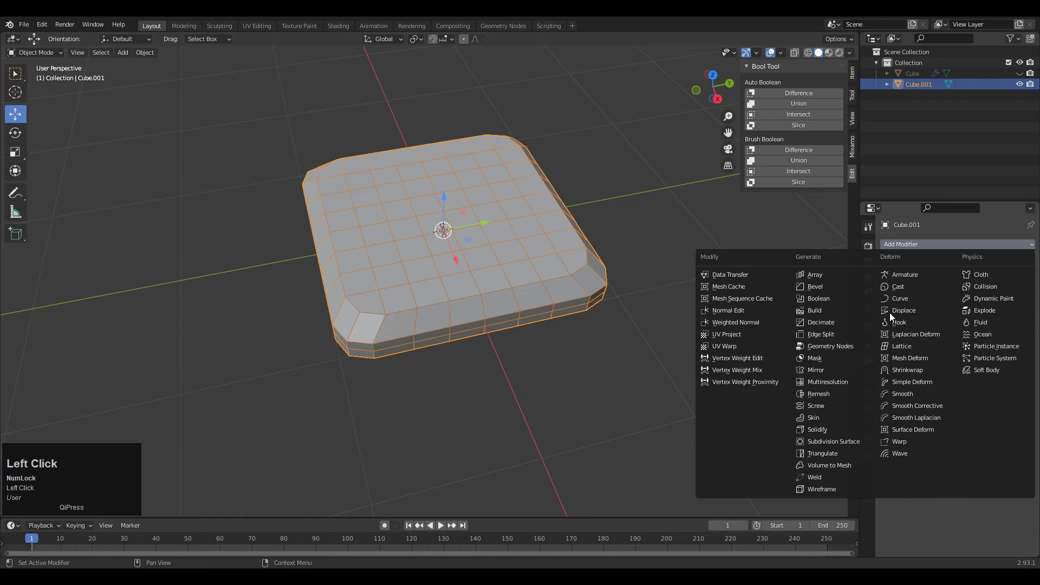
left_click(831, 441)
middle_click_drag(677, 282, 588, 207)
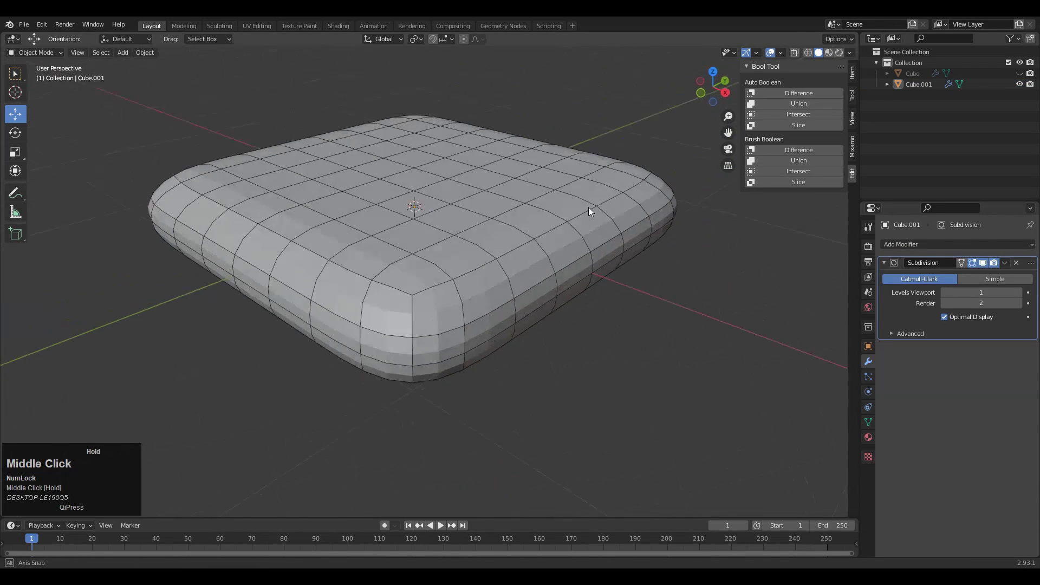
Step: Add a loop cut around the upper chamfer and slide it close to the top face's rim
key("Tab")
left_click(414, 300)
left_click(415, 272)
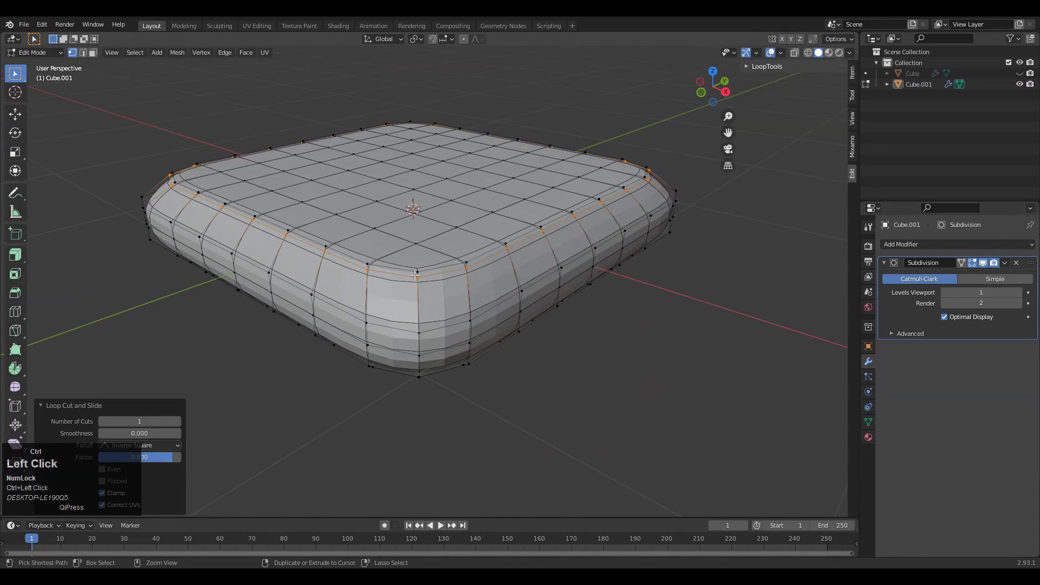
key("Tab")
Step: Hide the viewport overlays and set the Subdivision viewport level to 2
middle_click_drag(509, 187, 518, 232)
left_click(770, 53)
middle_click_drag(598, 263, 533, 257)
left_click(1018, 293)
middle_click_drag(488, 233, 481, 319)
left_click(480, 247)
middle_click_drag(481, 319, 631, 143)
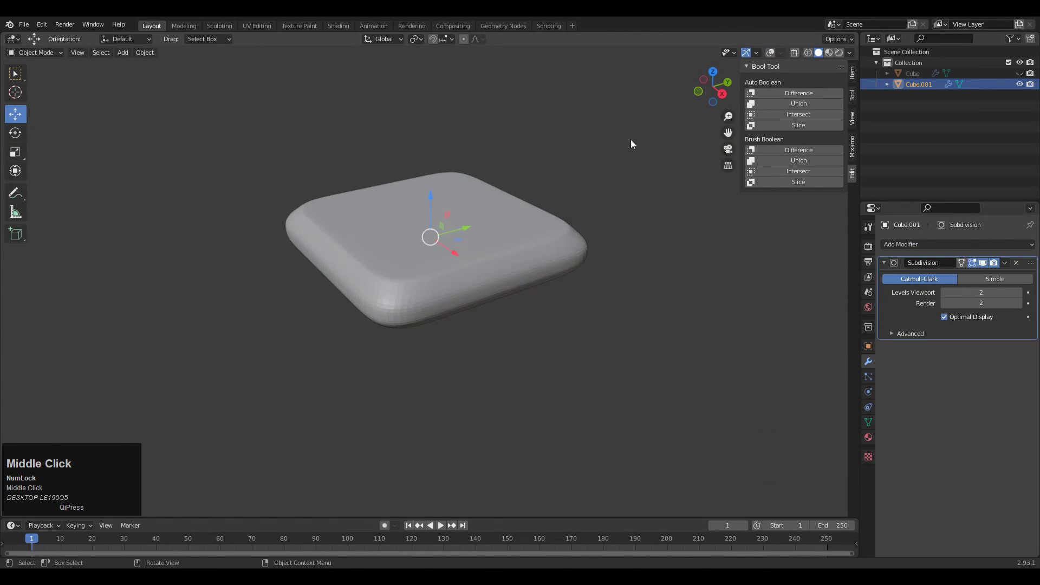
Step: Turn off the Subdivision viewport display and add a loop cut around the lower chamfer, close to the bottom face
left_click(769, 55)
middle_click_drag(485, 344, 486, 273, "ctrl")
left_click(982, 263)
key("Tab")
key("ctrl+r")
left_click(431, 175)
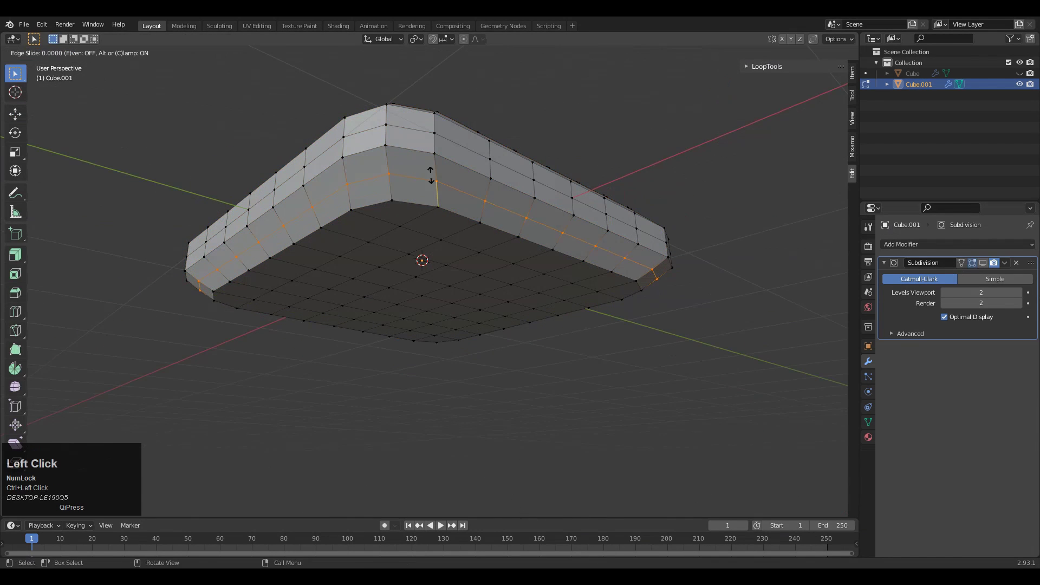
left_click(431, 196, "ctrl")
key("Tab")
middle_click_drag(433, 209, 449, 306)
middle_click_drag(449, 306, 450, 270, "ctrl")
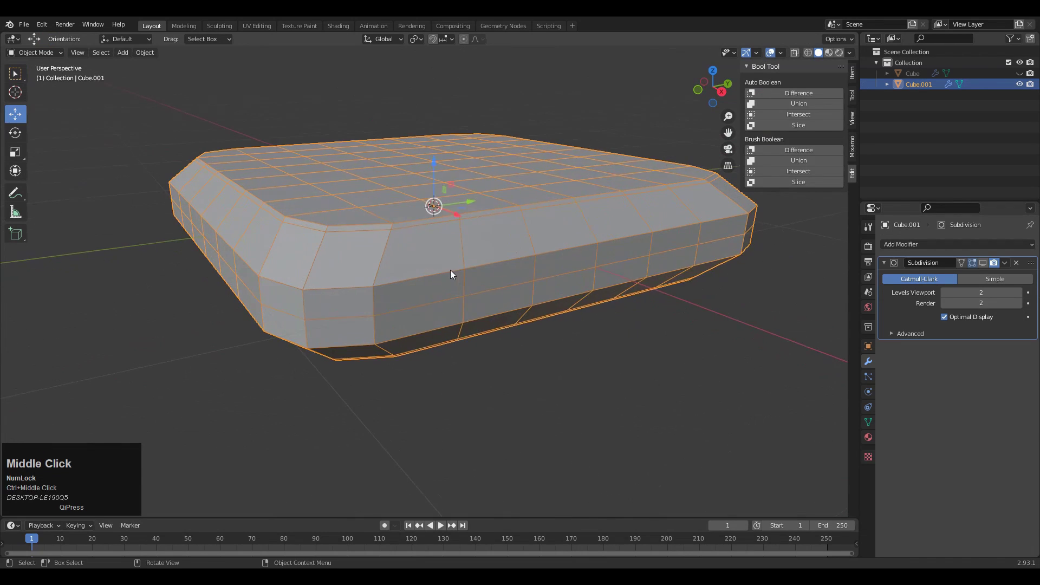
Step: Scale the middle edge loop around the slab's sides outward from the top view, with the Subdivision viewport display enabled
key("Tab")
middle_click_drag(555, 281, 537, 289)
key("2")
left_click(713, 71)
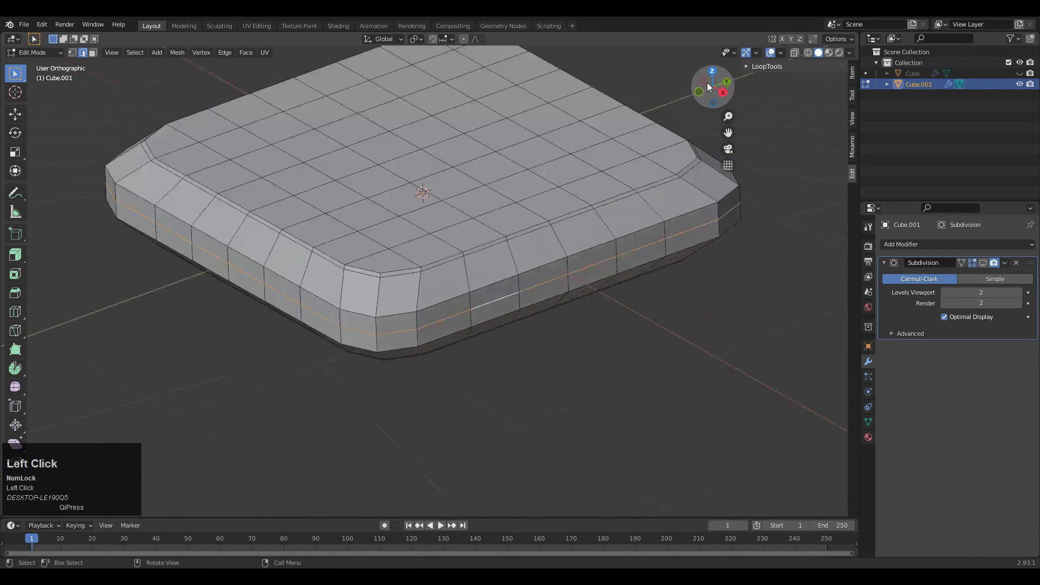
key("s")
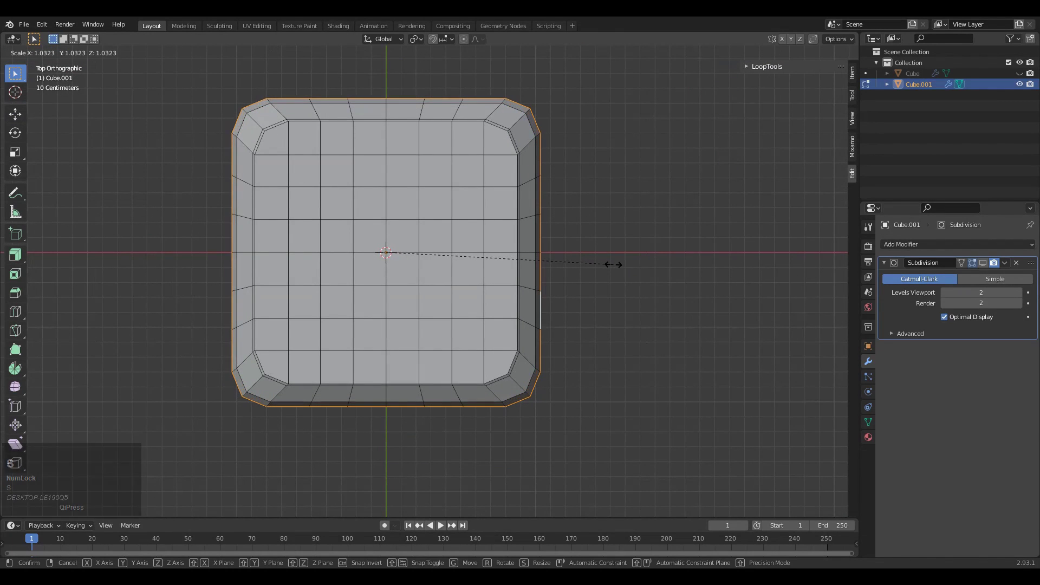
left_click(616, 265)
key("Tab")
middle_click_drag(592, 323, 643, 230)
key("s")
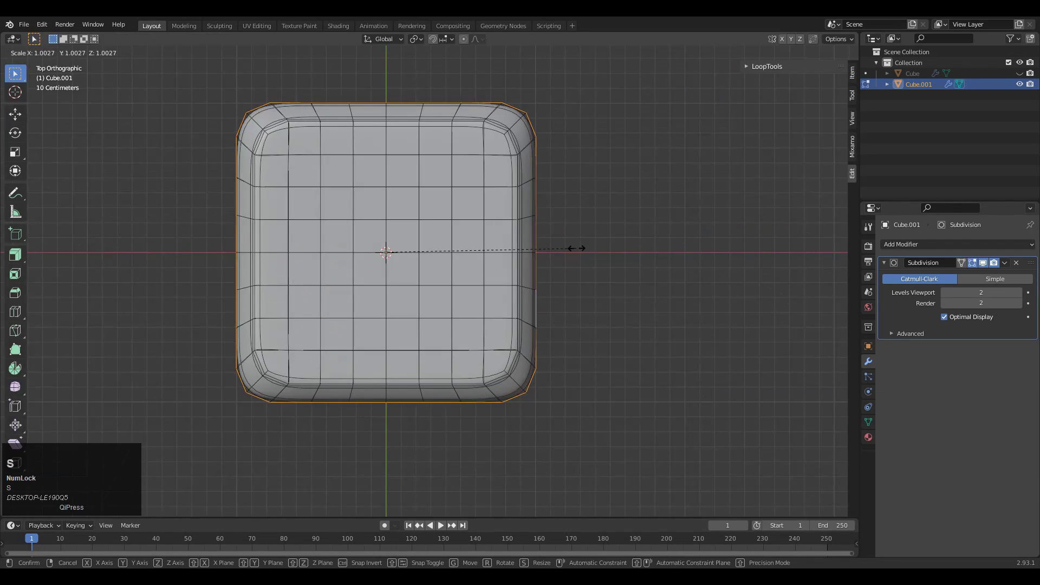
left_click(586, 250)
key("Tab")
middle_click_drag(589, 248, 548, 256)
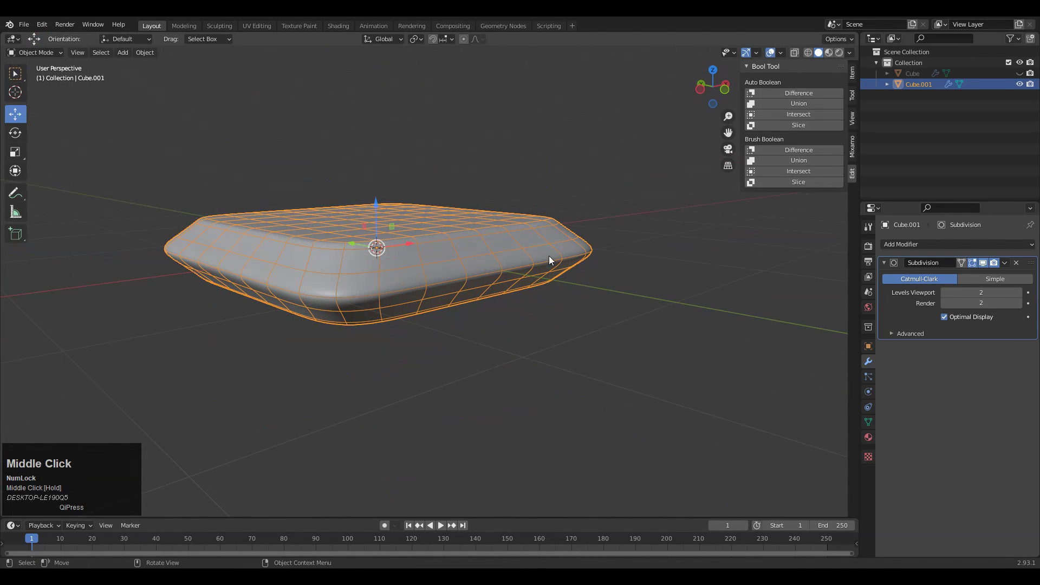
Step: Shade the slab smooth and hide the overlays to check its shape
right_click(545, 249)
left_click(545, 249)
middle_click_drag(619, 242, 762, 54)
left_click(685, 131)
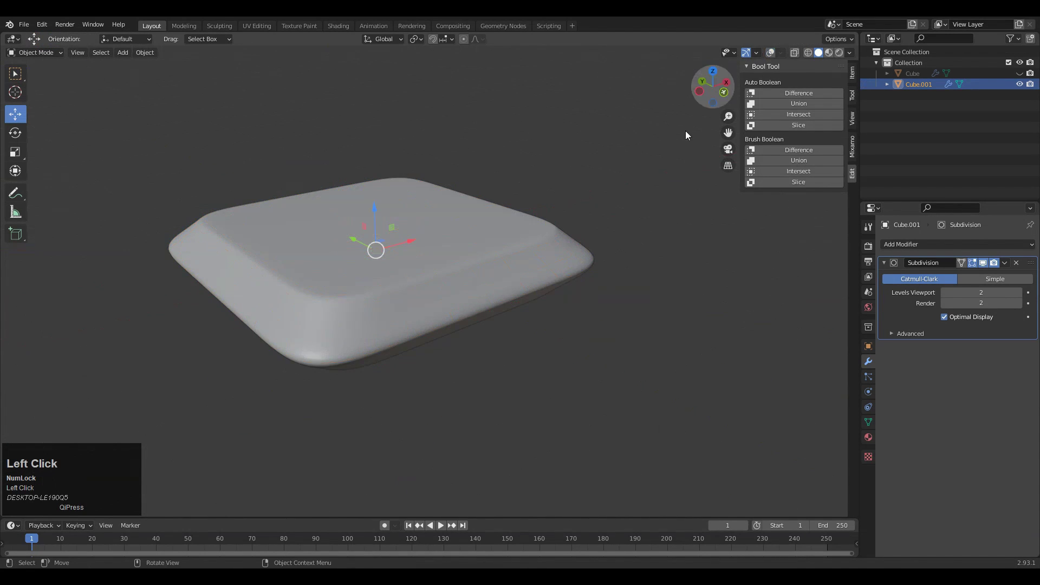
middle_click_drag(685, 131, 526, 299)
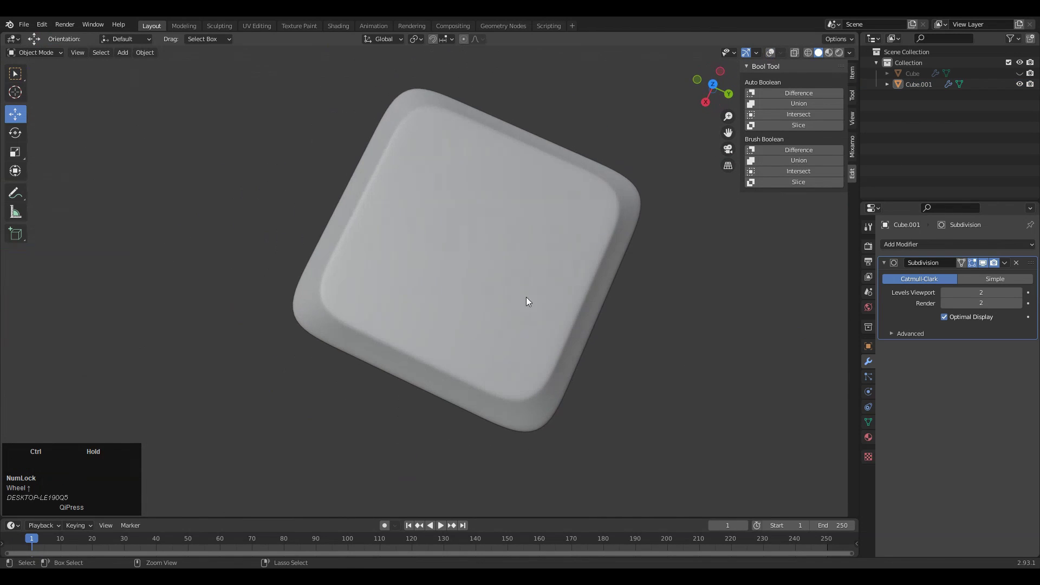
Step: Turn the overlays back on and scale the slab's outermost edge loop slightly inward from the top view
left_click(713, 85)
key("Tab")
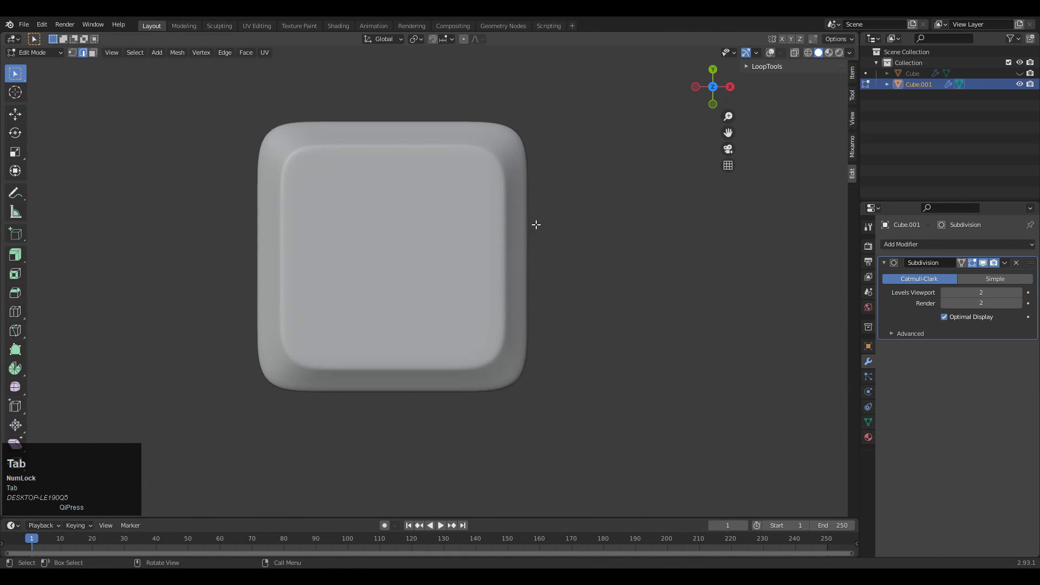
left_click(769, 54)
key("a")
key("ctrl+z")
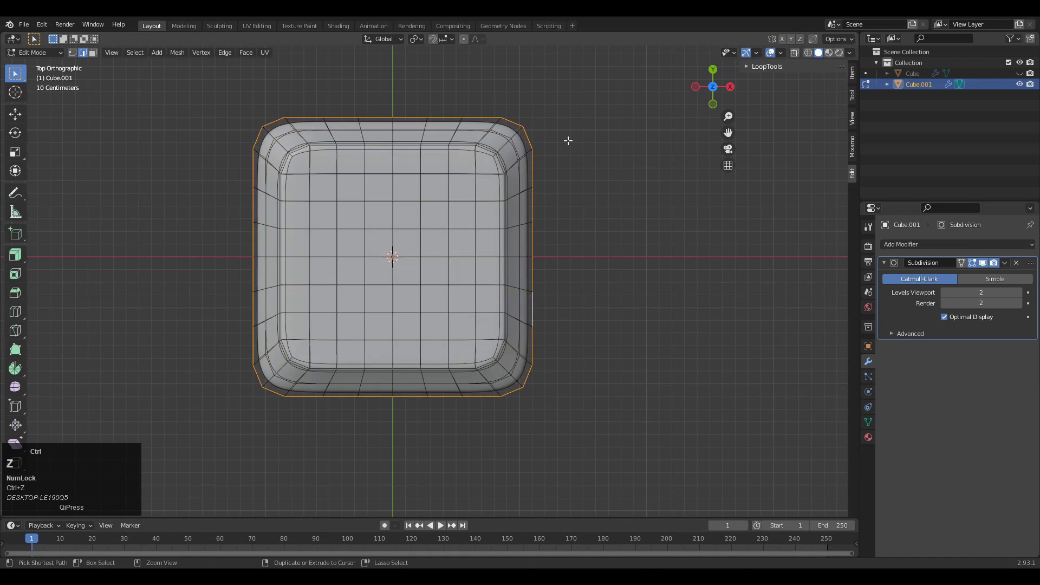
key("s")
left_click(574, 136)
key("Tab")
left_click(558, 179)
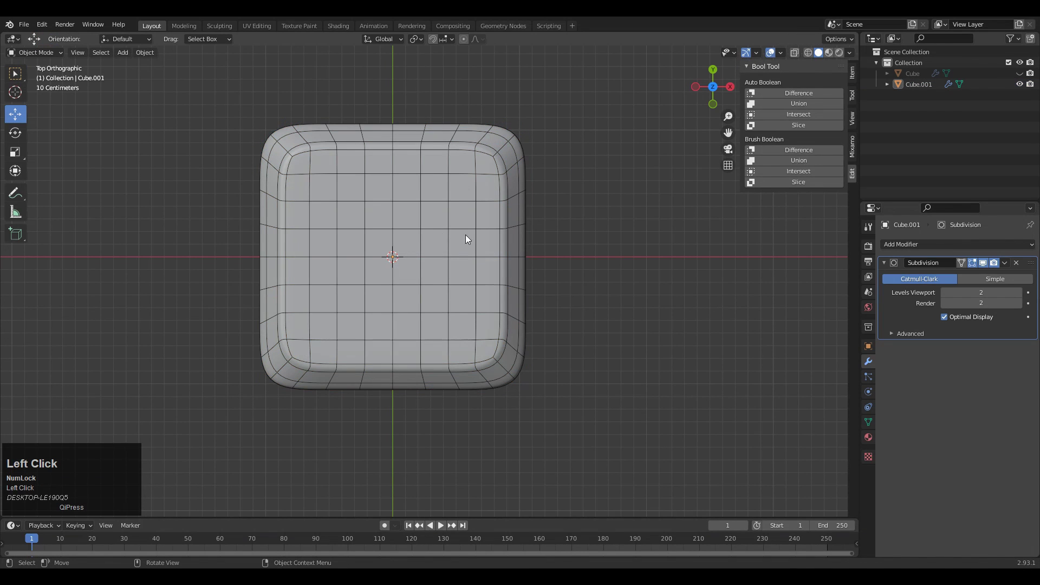
Step: Add a Round Cube sphere of radius 1.00 with 8 arc divisions at the slab's centre
key("shift+a")
mouse_move(329, 228)
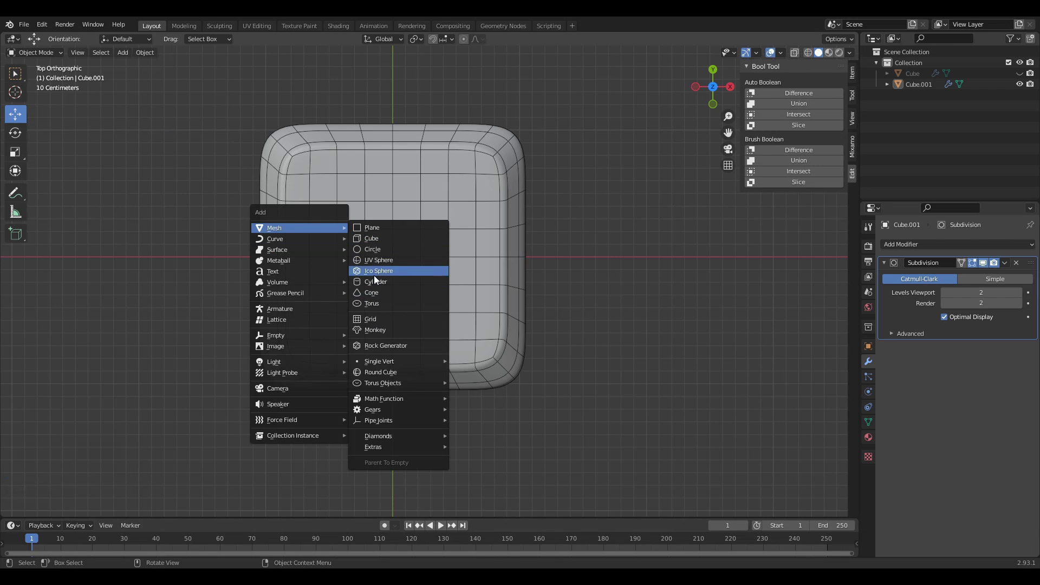
left_click(375, 373)
middle_click_drag(375, 377, 293, 372, "ctrl")
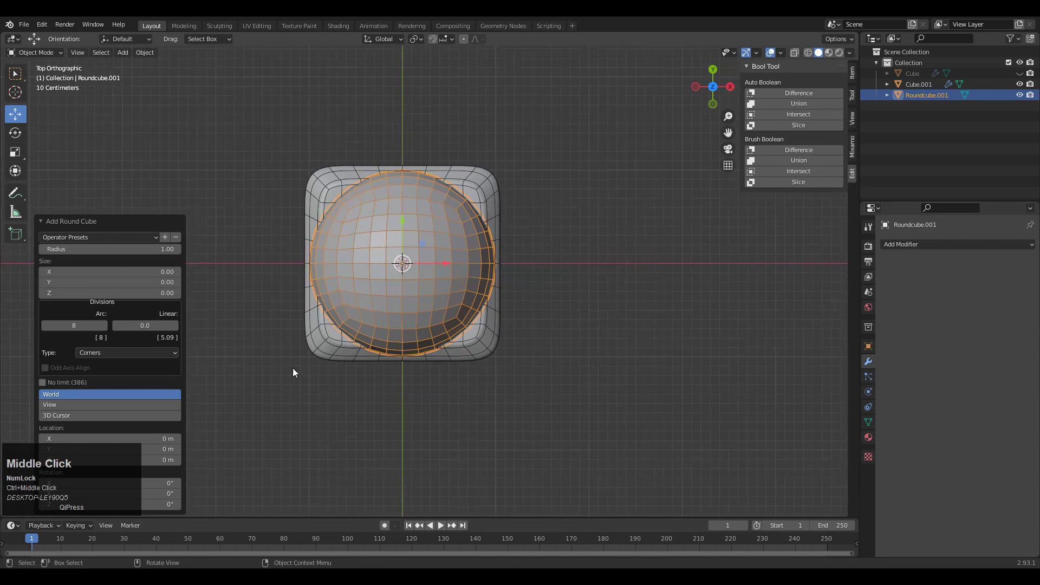
left_click(70, 236)
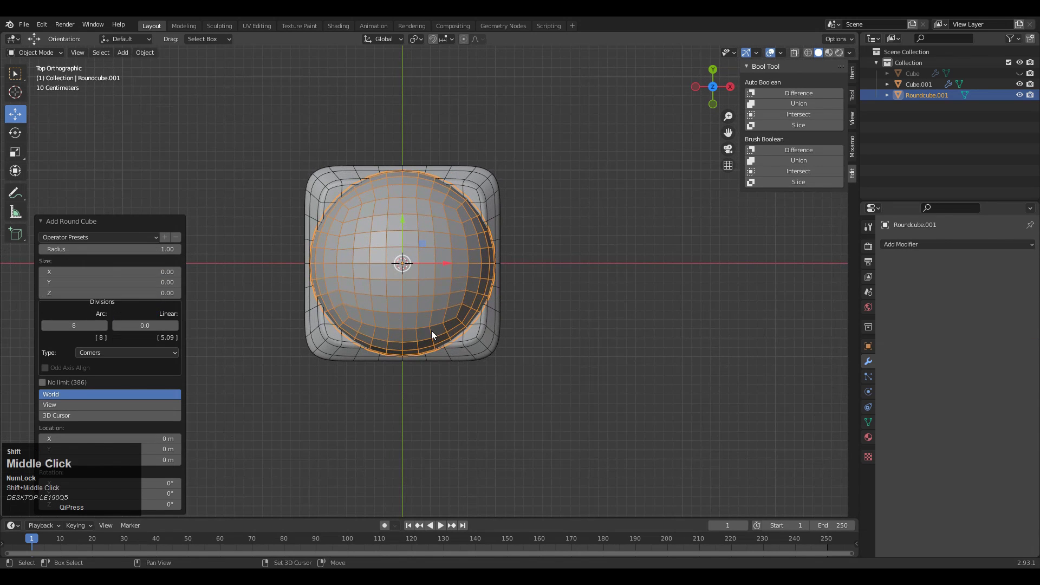
Step: Shrink the round cube from the top view by 0.8 and then by 0.82
middle_click_drag(431, 331, 473, 335, "shift")
key("s")
left_click(561, 280)
scroll(558, 280, "up", 2)
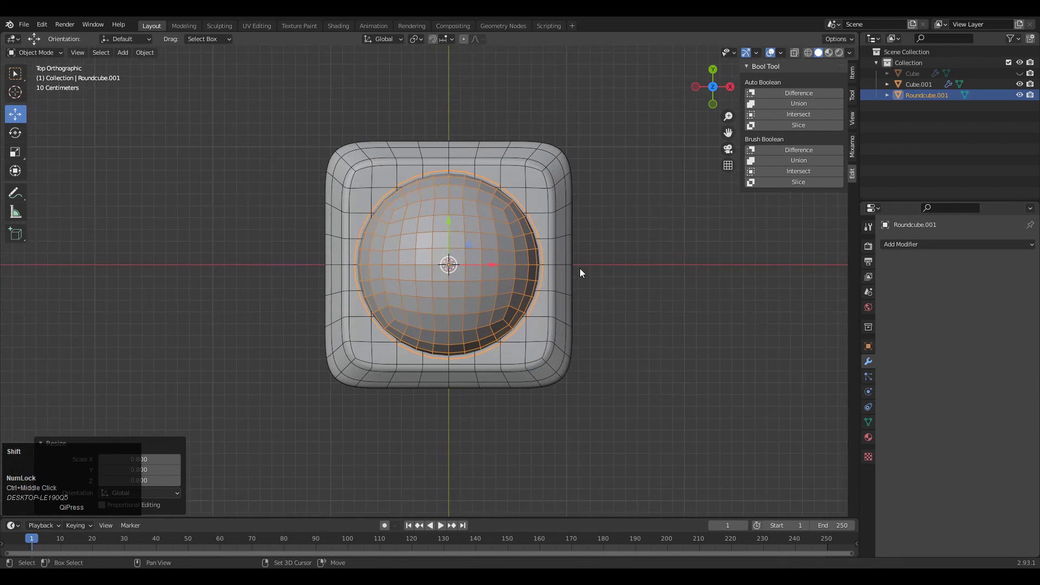
key("s")
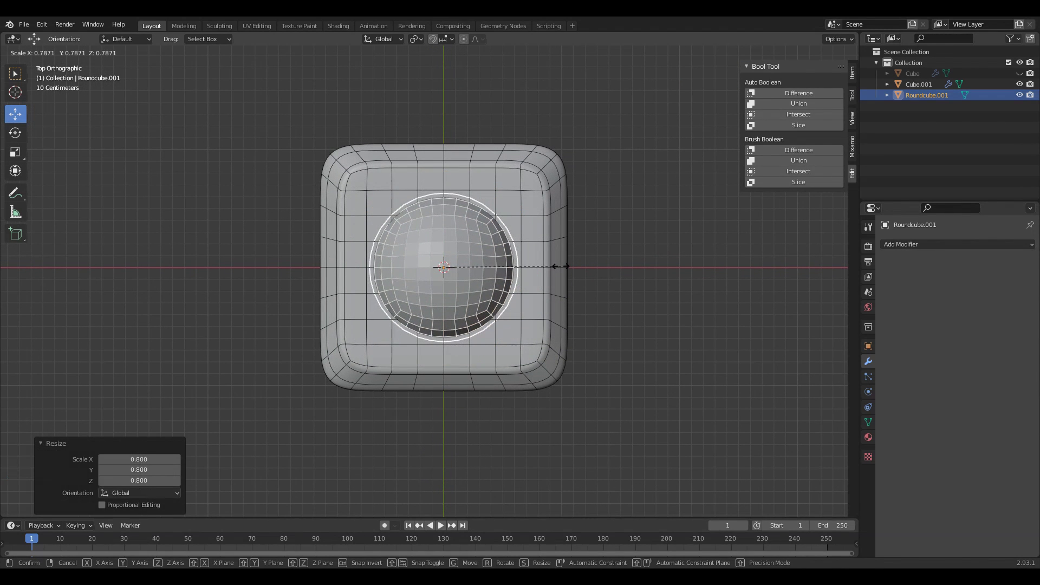
left_click(566, 270)
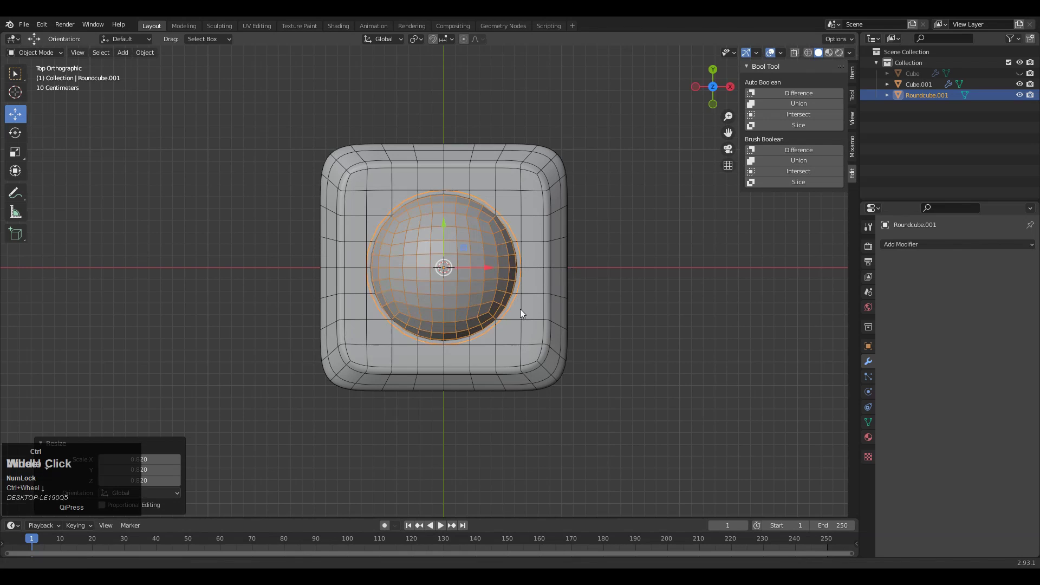
middle_click_drag(520, 308, 615, 281)
key("a")
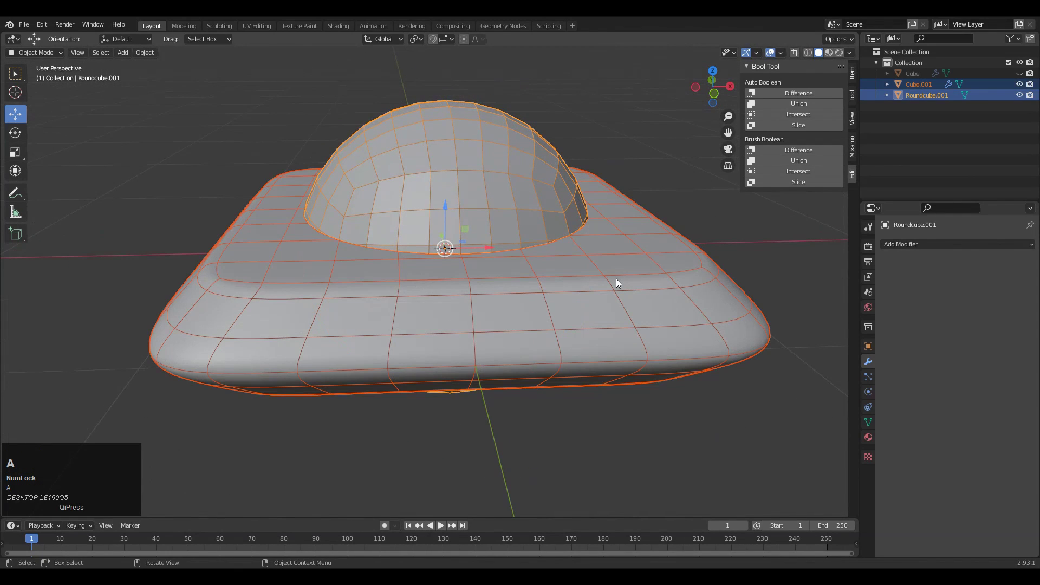
left_click(616, 278)
key("s")
key("z")
right_click(558, 222)
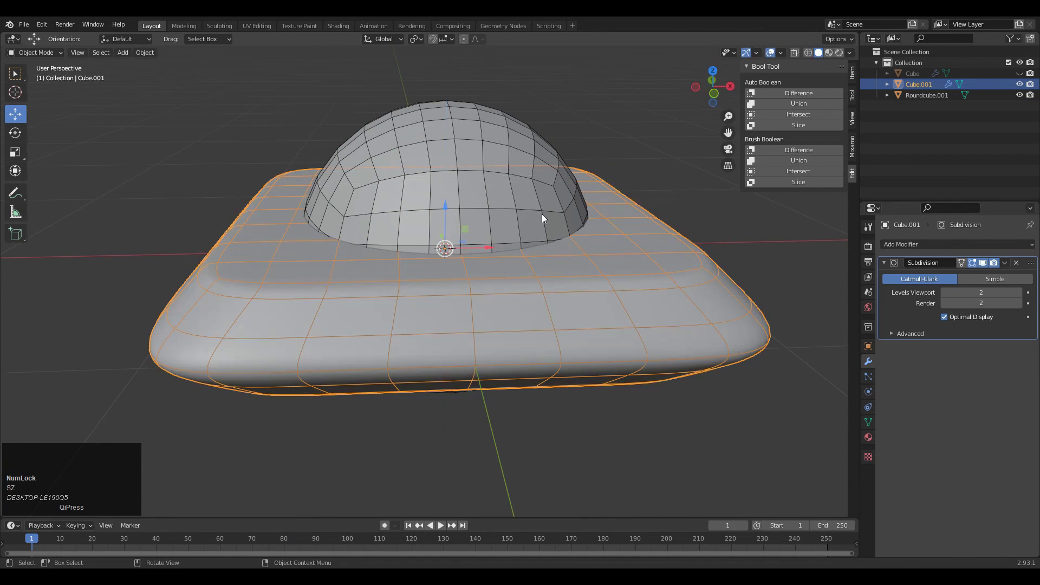
Step: Flatten the round cube to 0.4 along Z and raise it about 0.2 m in the front view
left_click(542, 215)
key("s")
right_click(590, 211)
middle_click_drag(680, 130, 660, 262, "alt")
key("s")
key("z")
left_click(525, 264)
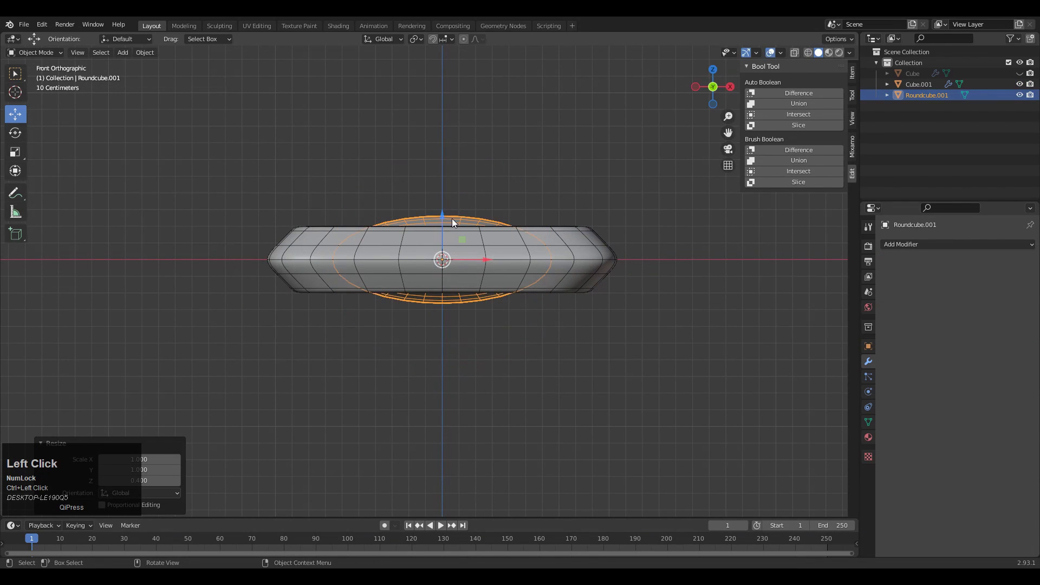
left_click_drag(452, 219, 445, 178)
middle_click_drag(445, 178, 707, 133)
Step: Scale the round cube by 0.952 from the top view
left_click(714, 86)
key("s")
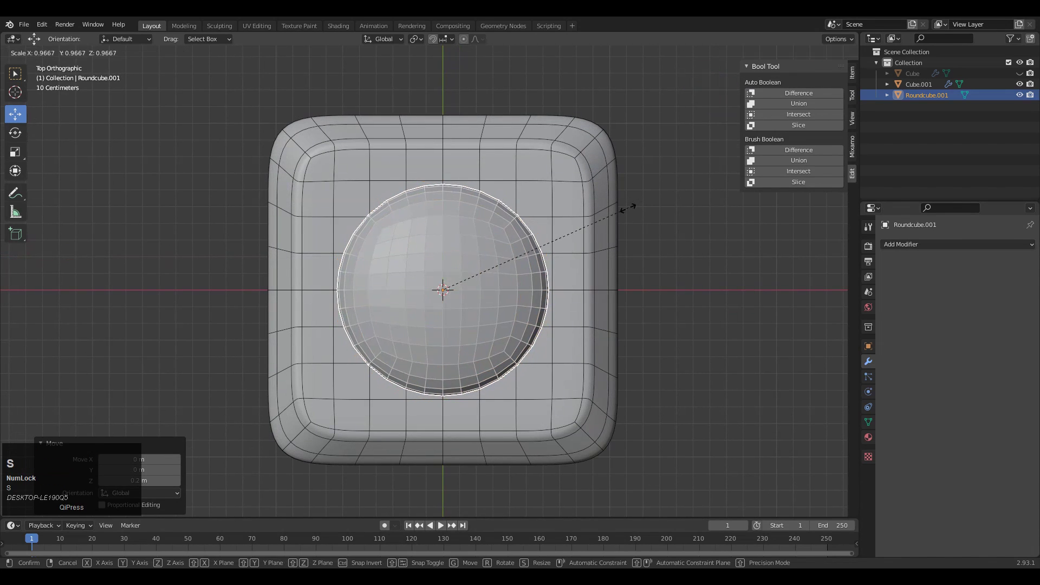
left_click(625, 247)
middle_click_drag(625, 247, 626, 242, "ctrl")
key("s")
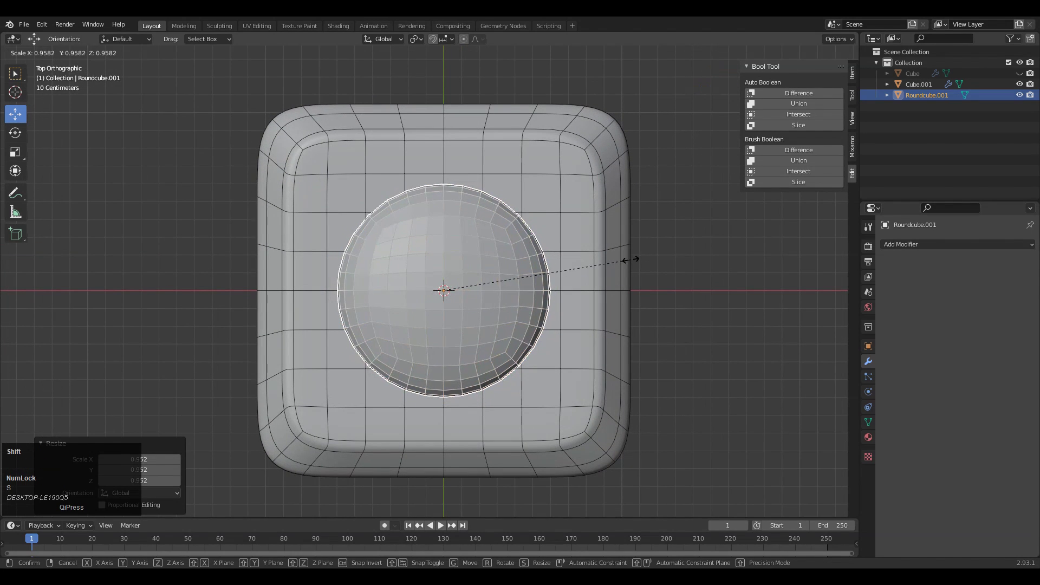
left_click(696, 243)
Step: Raise the flattened round cube slightly along Z above the slab
middle_click_drag(544, 253, 467, 142)
mouse_move(466, 139)
left_mouse_down()
mouse_move(471, 108)
mouse_move(462, 129)
left_mouse_up()
middle_click_drag(462, 129, 465, 223)
left_click(553, 181)
middle_click_drag(591, 148, 537, 202)
Step: Subtract the round cube from the slab with a Brush Boolean Difference
left_click(482, 252)
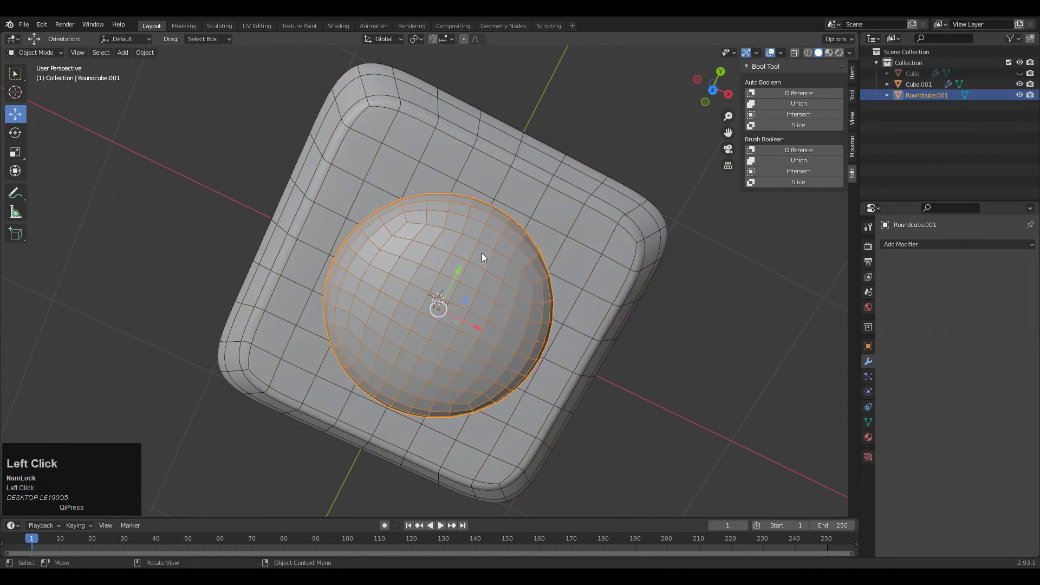
left_click(619, 193, "shift")
left_click(801, 149)
mouse_move(632, 155)
middle_mouse_down()
mouse_move(545, 209)
mouse_move(574, 199)
middle_mouse_up()
Step: Turn off the slab's Subdivision viewport display to expose the base mesh around the recess
left_click(603, 208)
left_click(638, 291)
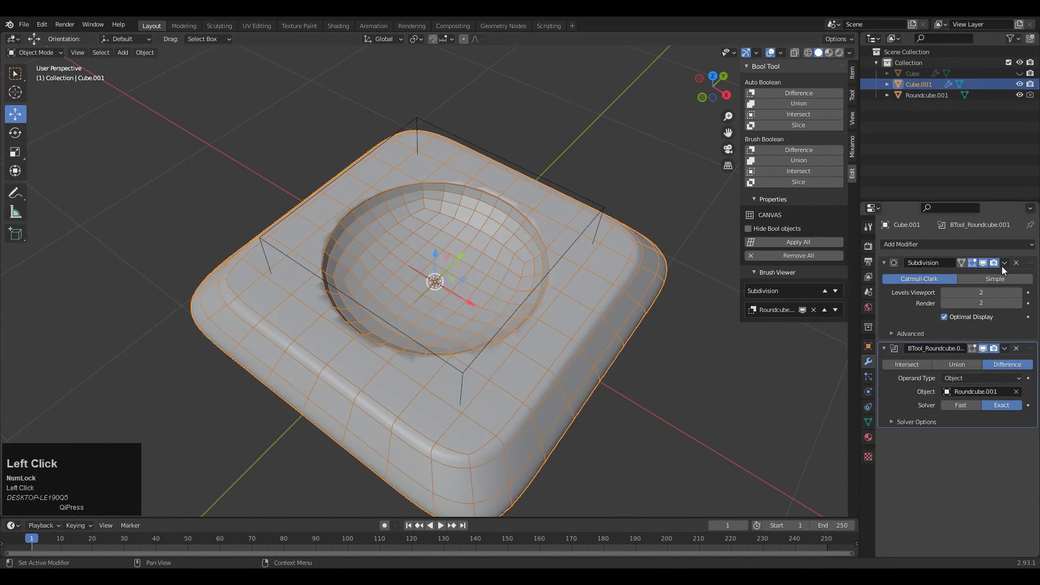
left_click(983, 263)
middle_click_drag(602, 276, 579, 199)
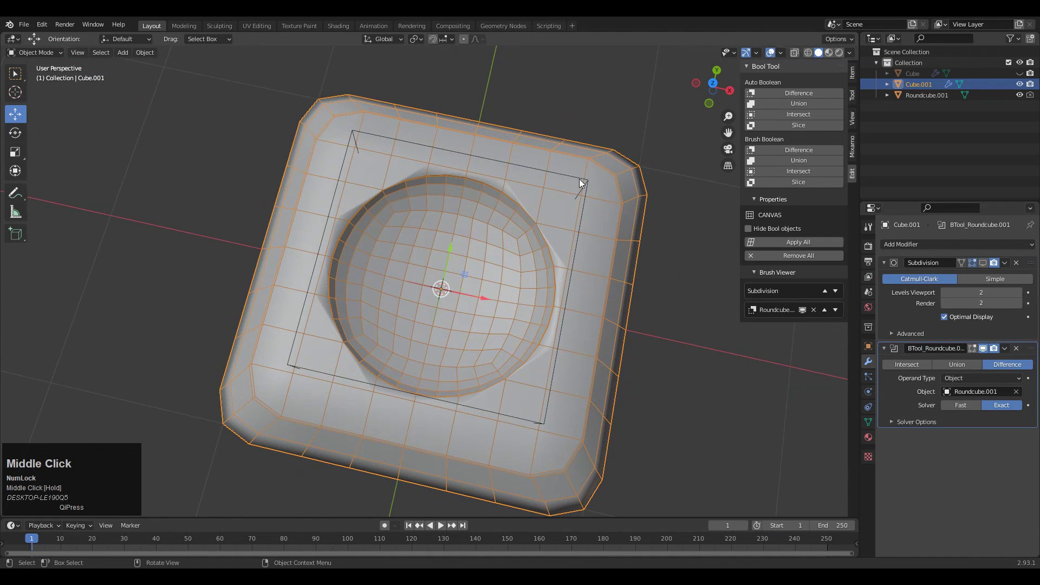
Step: Try resizing the round cube cutter from the top view and examine the recess rim up close
left_click(580, 181)
left_click(713, 83)
key("s")
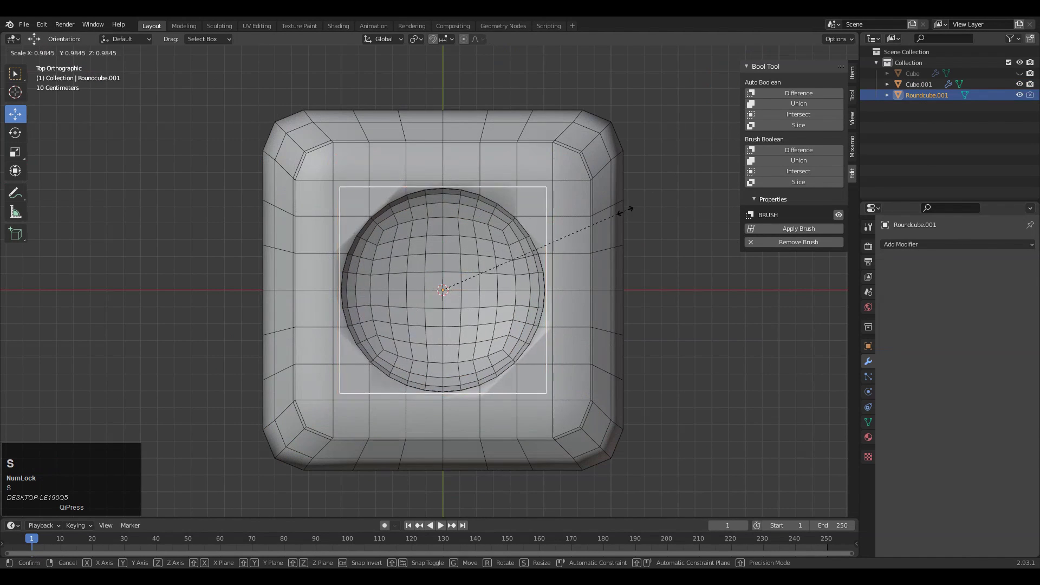
left_click(628, 216)
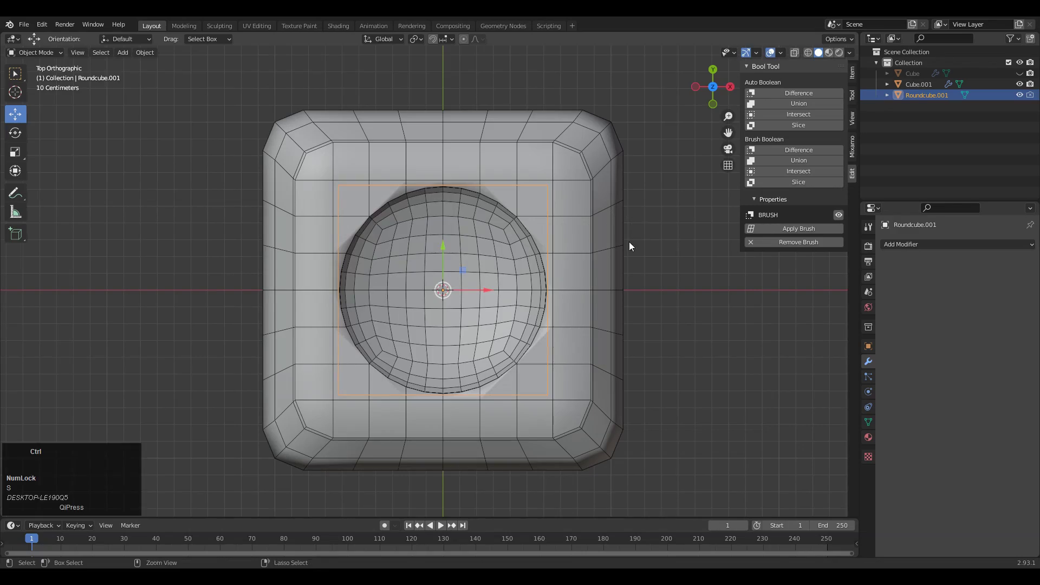
middle_click_drag(629, 241, 657, 247, "ctrl")
middle_click_drag(656, 247, 639, 190)
mouse_move(639, 190)
middle_mouse_down("ctrl")
mouse_move(623, 251)
mouse_move(632, 199)
middle_mouse_up("ctrl")
middle_click_drag(670, 266, 683, 193)
middle_click_drag(683, 193, 567, 161, "shift")
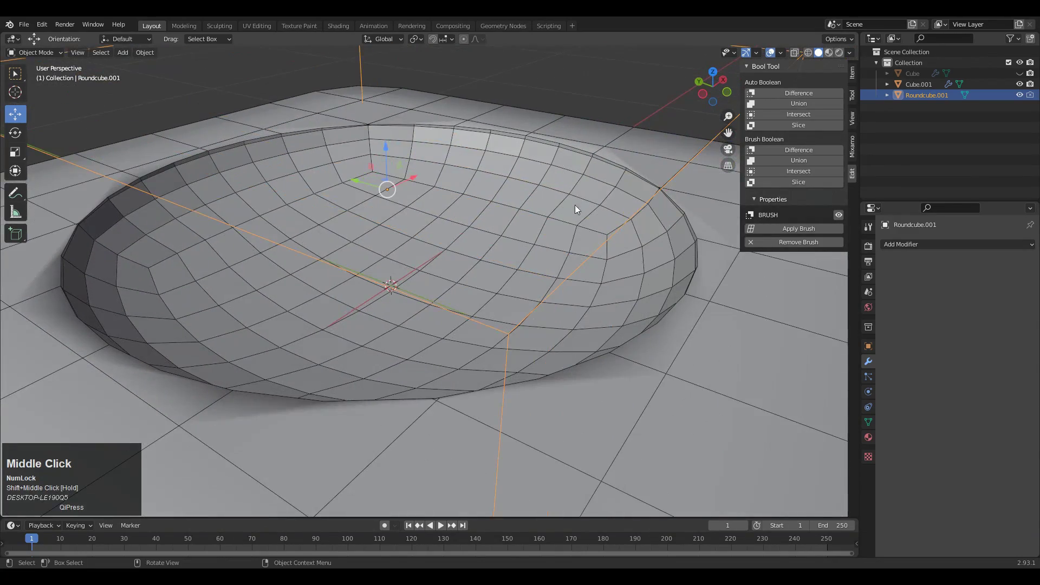
middle_click_drag(575, 208, 499, 202)
Step: Try scaling the round cube cutter along Z to alter the recess depth
key("s")
key("z")
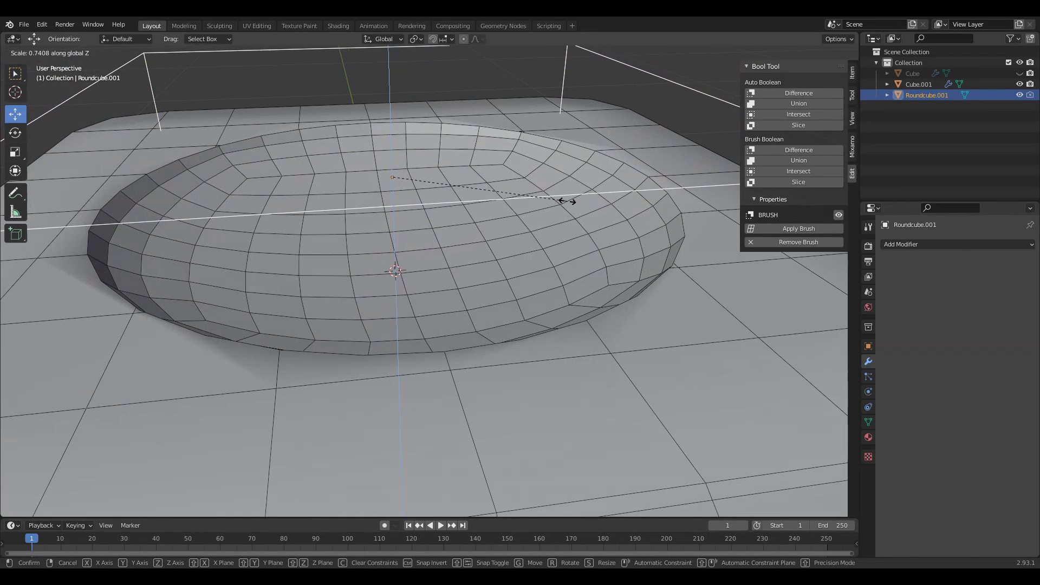
left_click(680, 239)
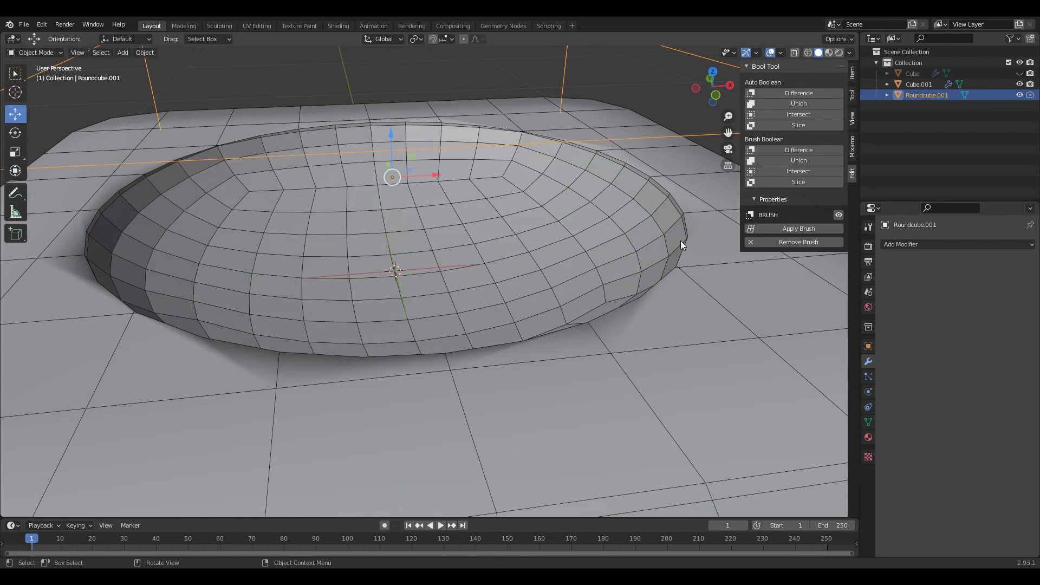
scroll(440, 205, "down", 5)
middle_click_drag(440, 205, 653, 176)
key("Tab")
key("Tab")
left_click(640, 163)
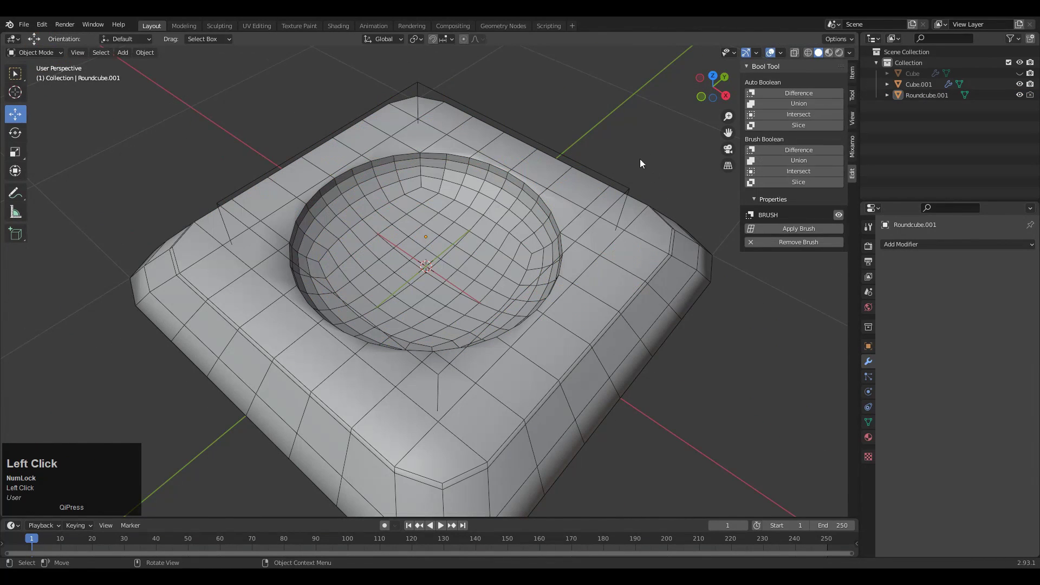
Step: Apply the Boolean modifier on the slab and delete the round cube cutter
left_click(587, 167)
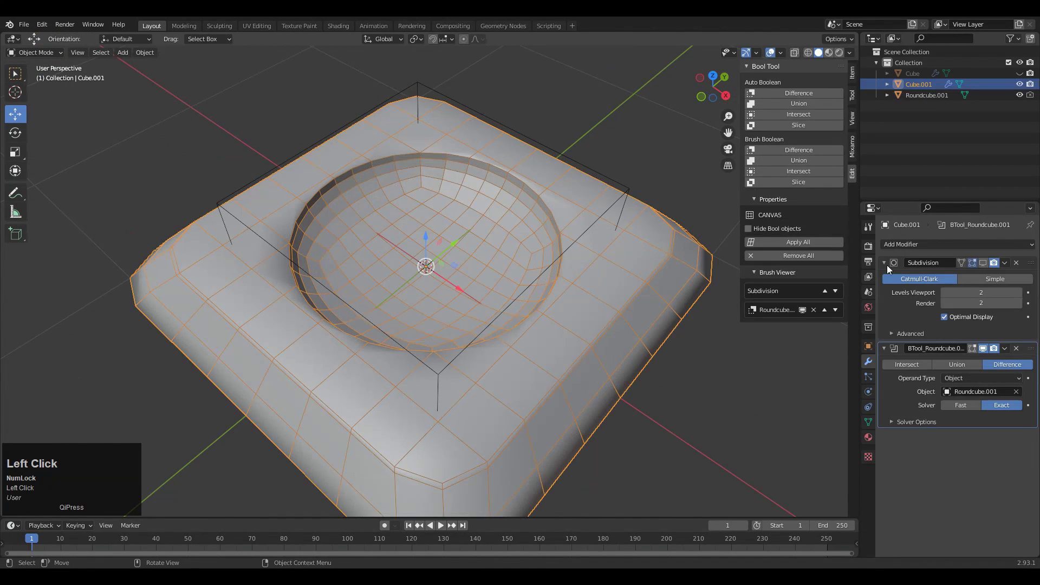
left_click(1004, 350)
left_click(995, 360)
left_click(560, 232)
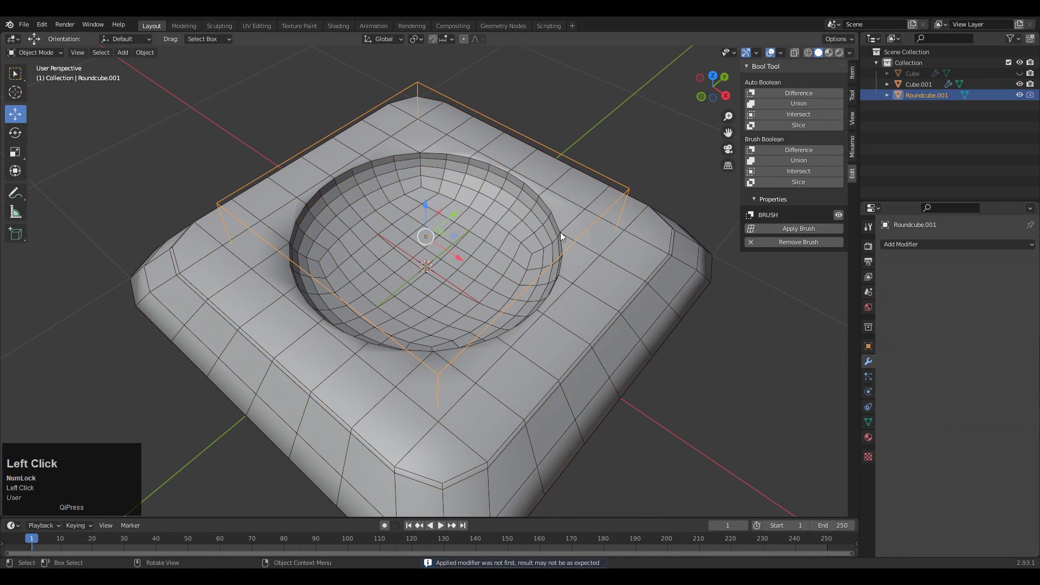
key("x")
left_click(565, 187)
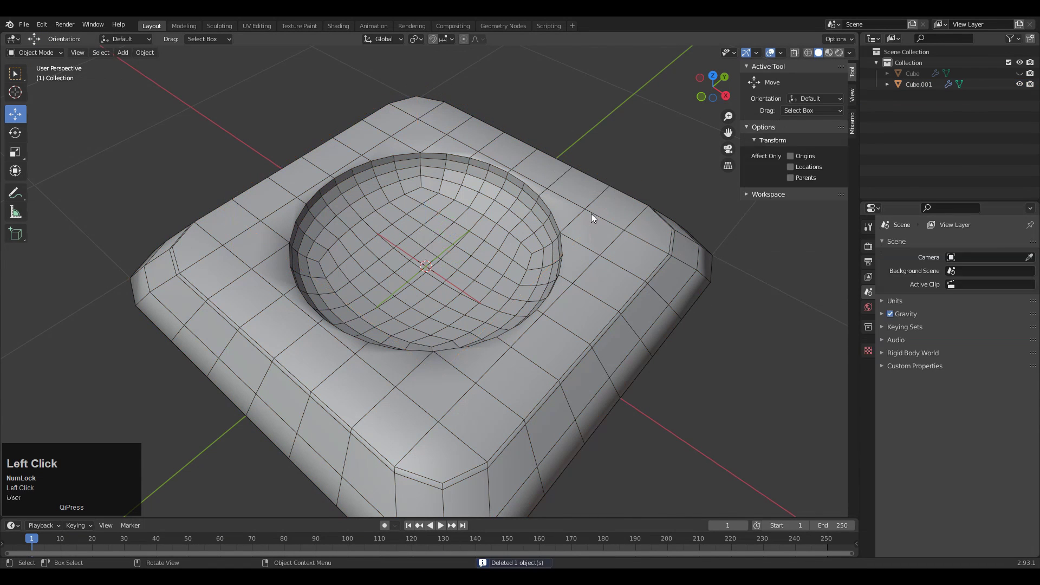
Step: Merge all of the slab's vertices by distance in vertex select mode
left_click(591, 213)
key("Tab")
middle_click_drag(592, 216, 685, 297)
key("1")
key("a")
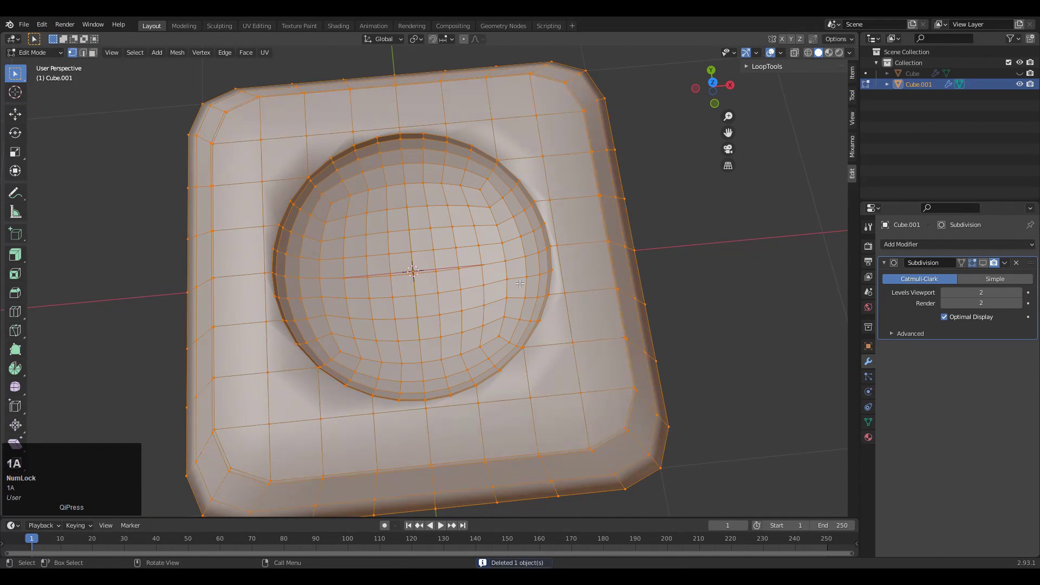
key("m")
left_click(519, 281)
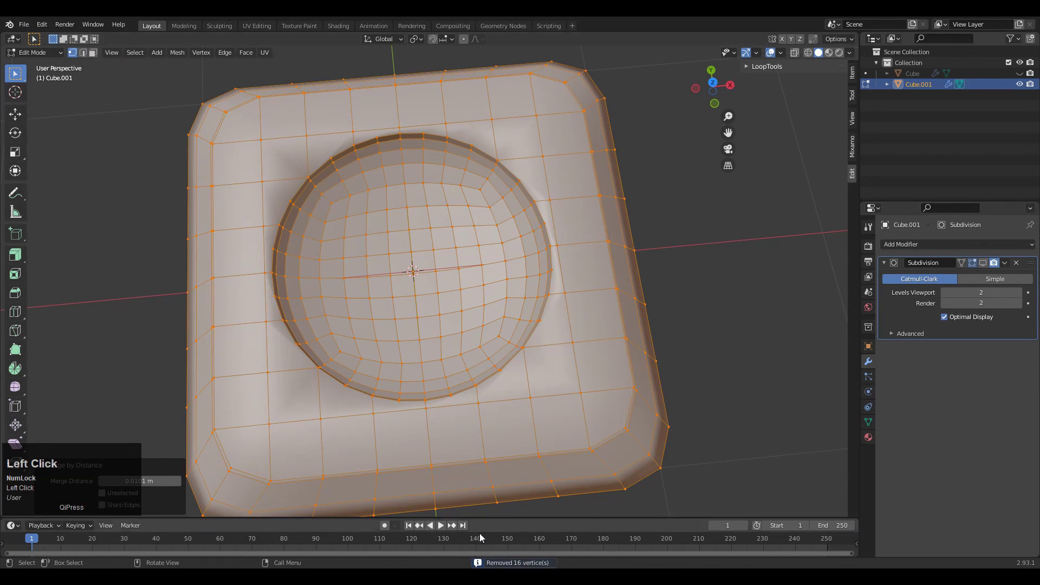
middle_click_drag(460, 471, 263, 197, "ctrl")
left_click(94, 146)
Step: Add centred loop cuts across the slab's border behind the recess to line up with the rim vertices
middle_click_drag(204, 304, 457, 368)
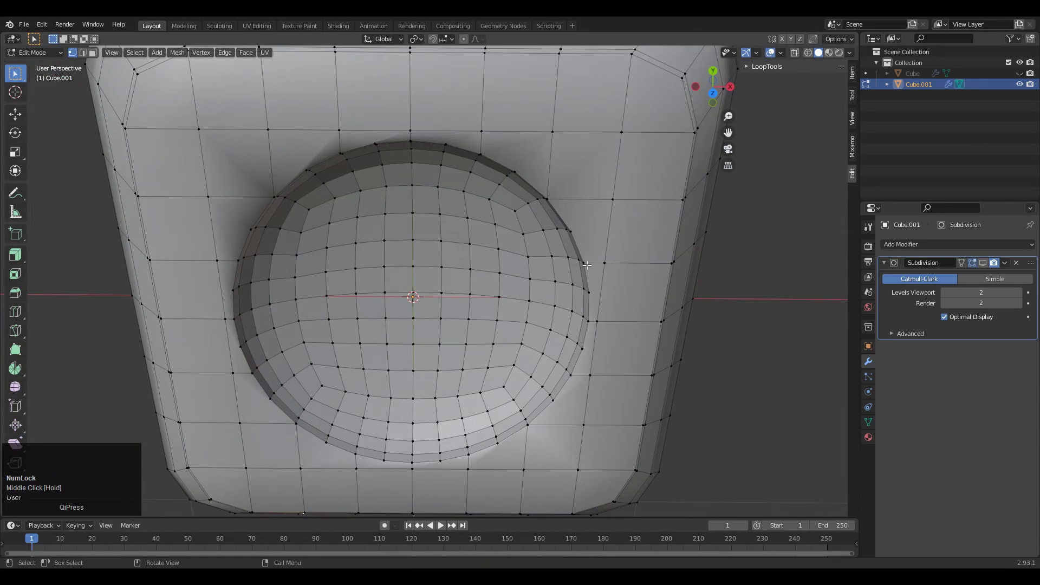
middle_click_drag(526, 168, 549, 115)
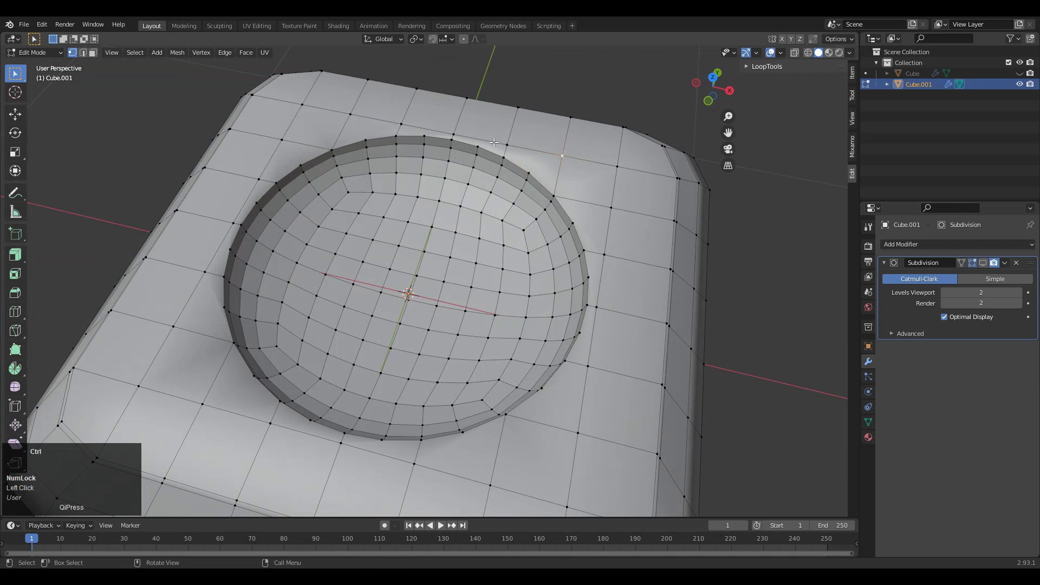
left_click(495, 109)
right_click(457, 137)
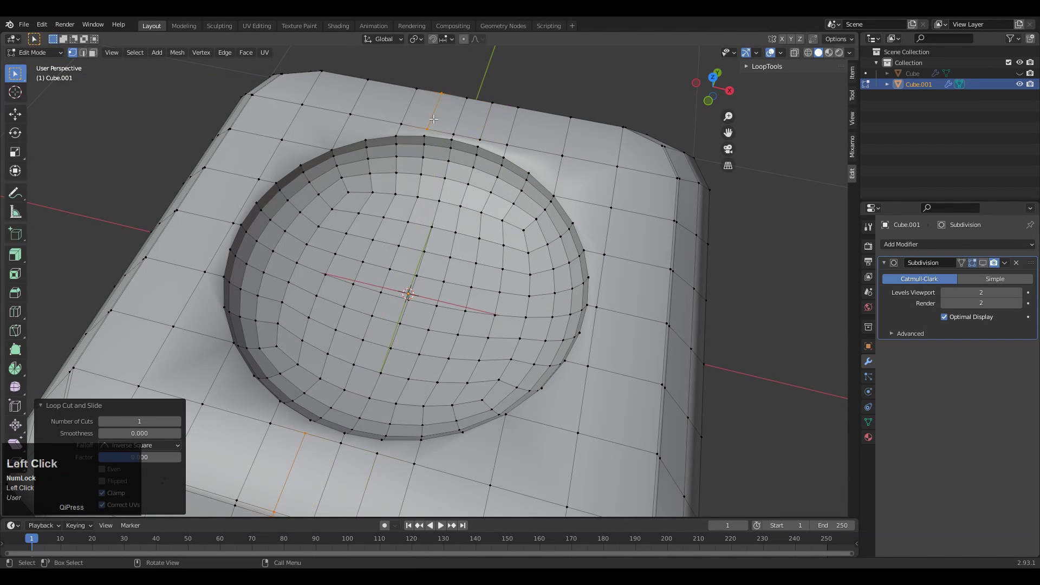
left_click(428, 121)
key("ctrl+r")
left_click(384, 104)
right_click(381, 109)
Step: Continue the centred loop cuts along the border on the recess's -X side
left_click(376, 120)
left_click(366, 140, "shift")
right_click(375, 132)
left_click(374, 132)
left_click(301, 164, "ctrl")
key("ctrl+r")
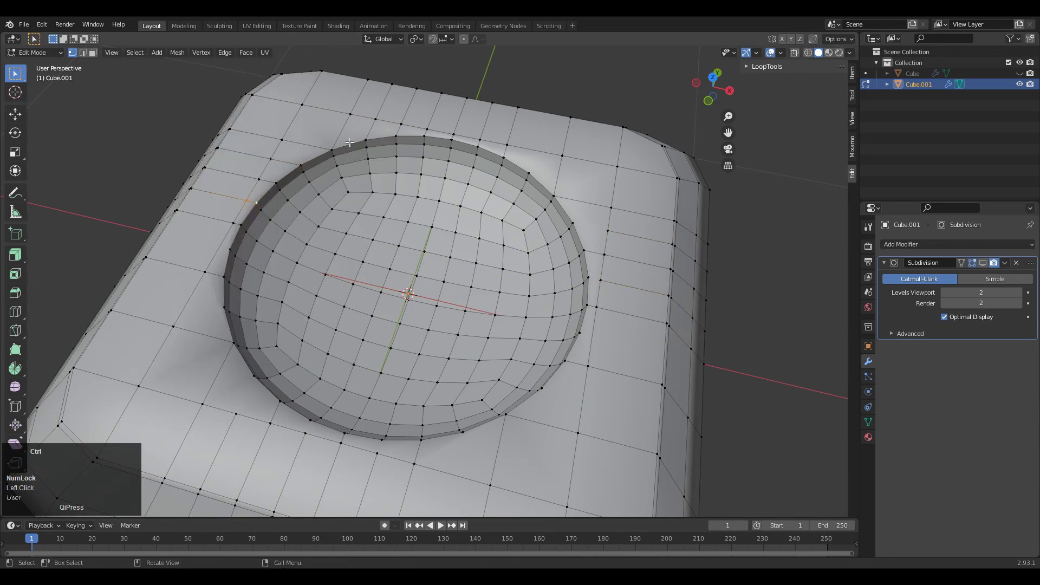
Step: Try symmetrizing the whole slab mesh, and undo it
middle_click_drag(349, 142, 568, 278)
middle_click_drag(447, 278, 447, 325, "ctrl")
middle_click_drag(446, 282, 447, 347)
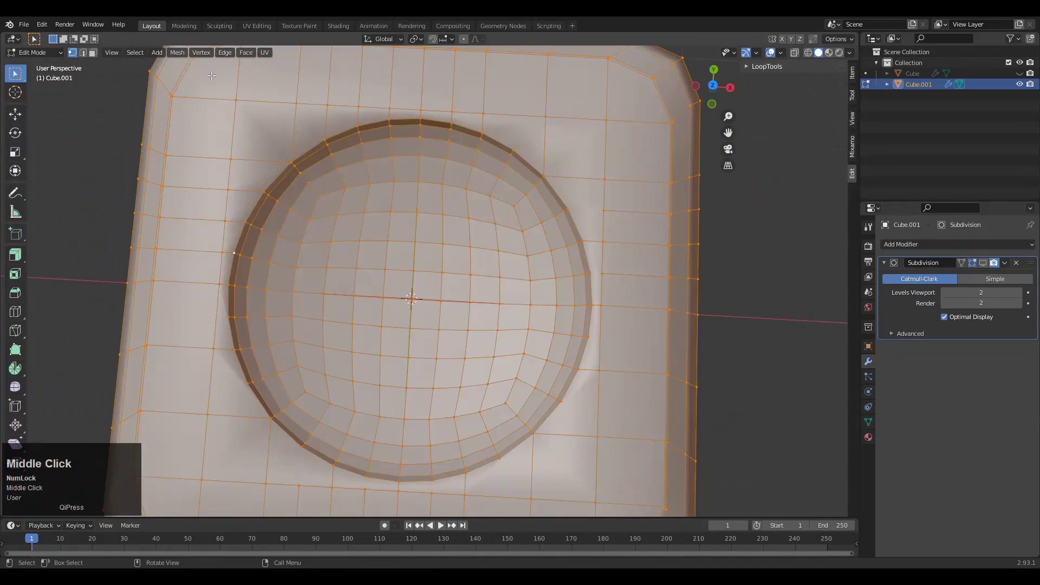
left_click(180, 53)
left_click(213, 207)
left_click(163, 490)
key("ctrl+z")
Step: Symmetrize the whole mesh again with a different mirror direction, and undo the result
left_click(178, 54)
left_click(211, 207)
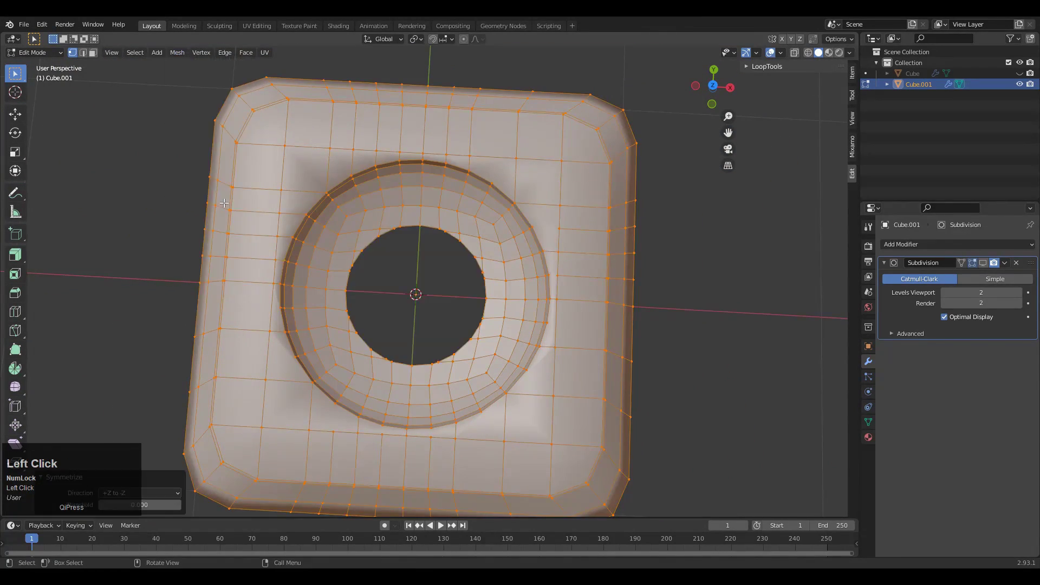
left_click(163, 493)
left_click(166, 447)
middle_click_drag(301, 422, 254, 414)
key("ctrl+z")
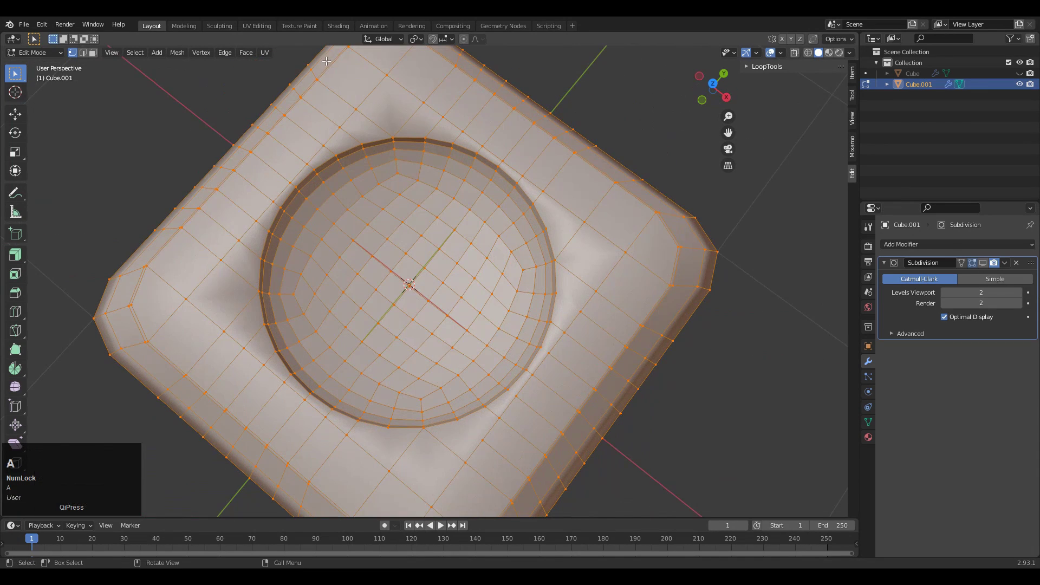
Step: Symmetrize the whole slab mesh with the direction set to -X to +X
left_click(177, 52)
left_click(203, 205)
left_click(140, 492)
left_click(154, 473)
left_click(153, 492)
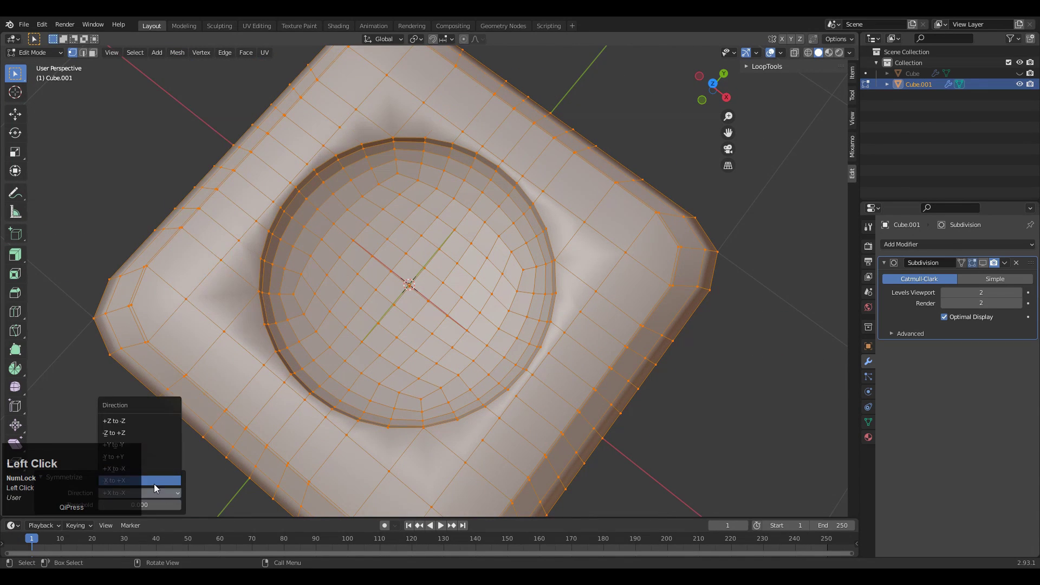
left_click(154, 483)
middle_click_drag(411, 325, 520, 293)
left_click(754, 224)
key("Tab")
middle_click_drag(704, 239, 628, 206)
key("Tab")
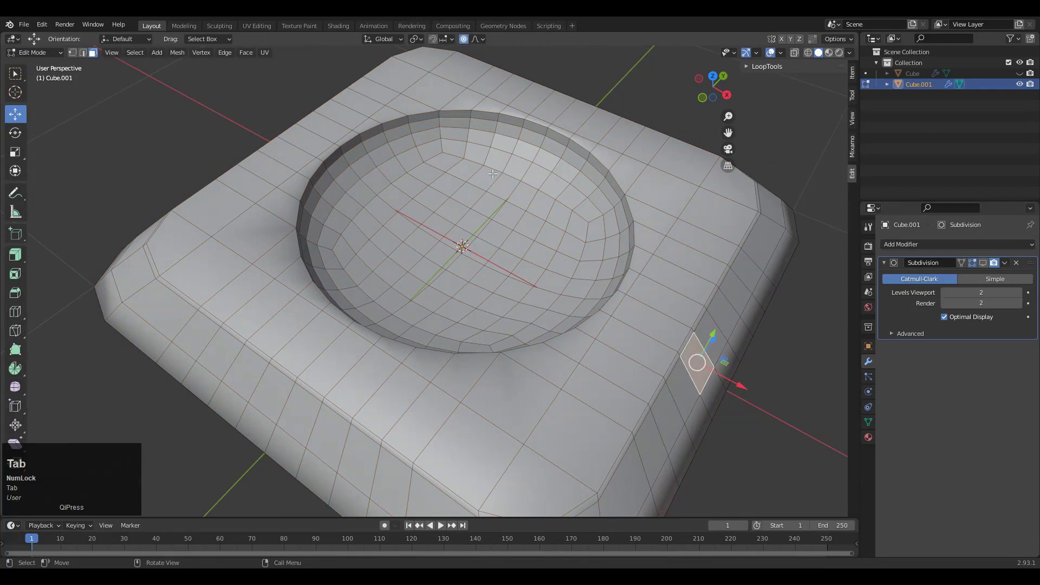
Step: Bevel the complete edge loop around the recess's rim with 2 segments and a width of 0.007 m
left_click(311, 214, "alt")
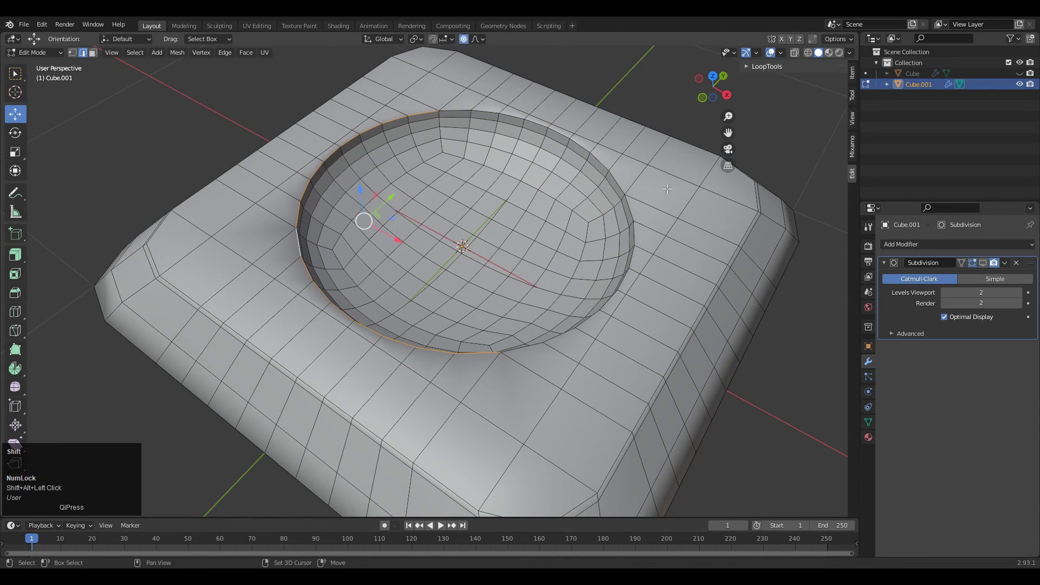
middle_click_drag(566, 270, 604, 226)
key("ctrl+b")
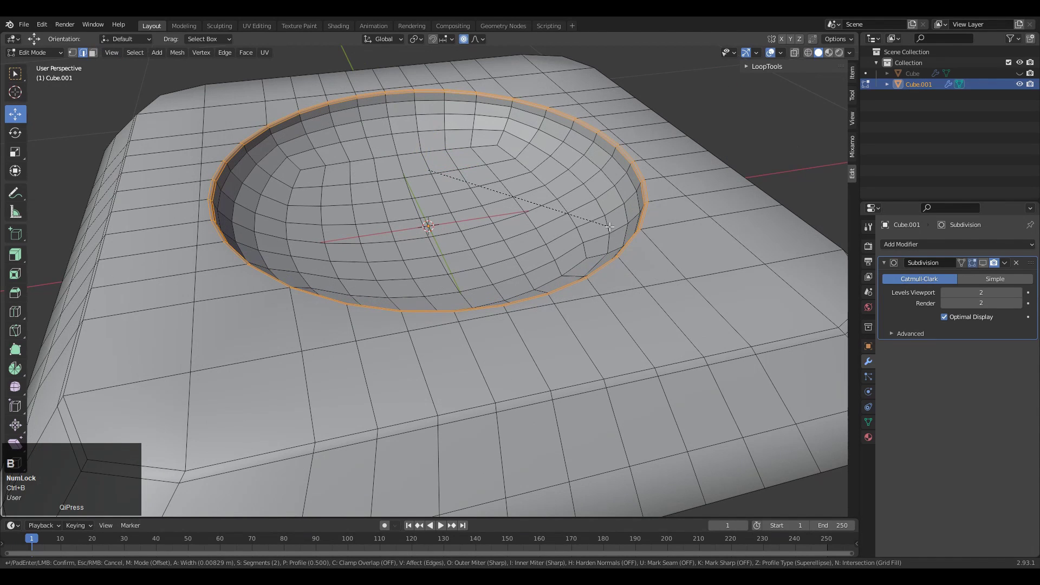
left_click(606, 228)
middle_click_drag(606, 227, 549, 240)
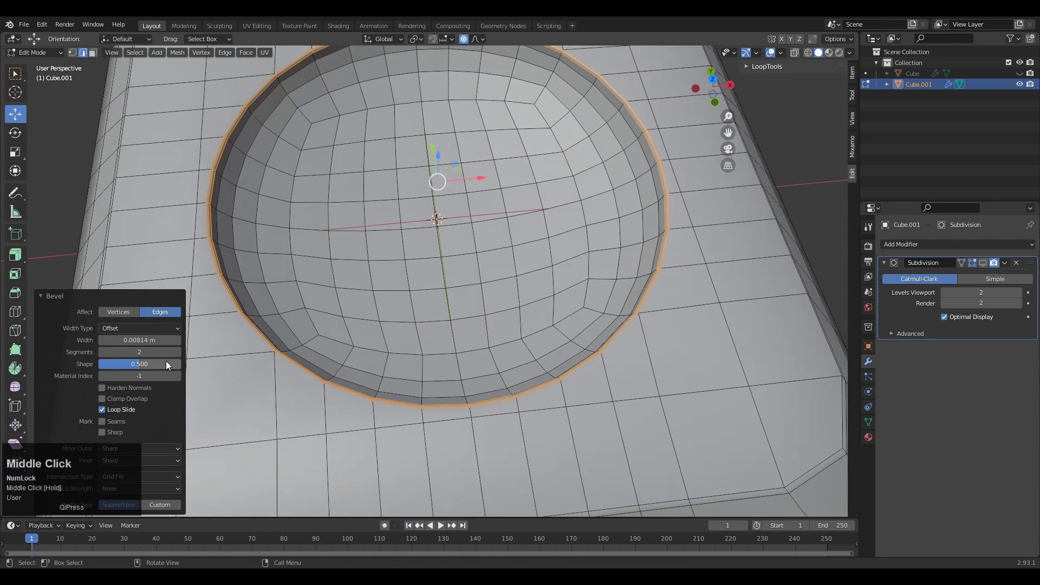
left_click(150, 341)
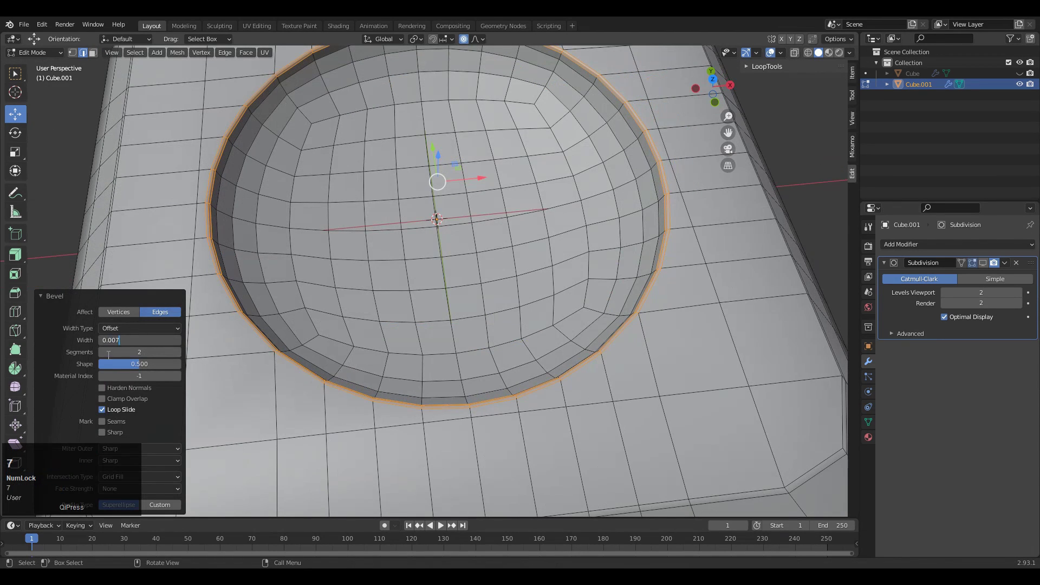
Step: Return to Object Mode, enable the Subdivision modifier's viewport display, and deselect the slab
key("Tab")
middle_click_drag(588, 314, 630, 263)
left_click(983, 263)
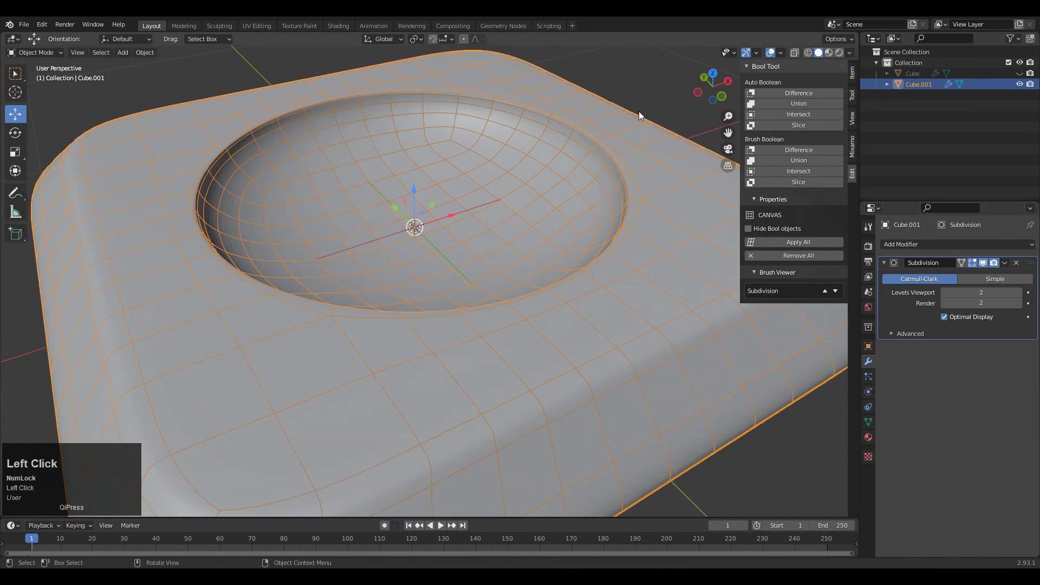
left_click(639, 111)
Step: Hide the viewport overlays and examine the smoothed shading around the recess's rim and the slab's top surface
middle_click_drag(610, 187, 607, 265, "ctrl")
left_click(770, 53)
middle_click_drag(555, 176, 549, 261)
middle_click_drag(563, 271, 589, 282, "ctrl")
left_click(596, 220)
right_click(579, 216)
left_click(579, 216)
left_click(598, 227)
middle_click_drag(598, 229, 561, 180)
left_click(593, 168)
left_click(587, 226)
left_click(655, 153)
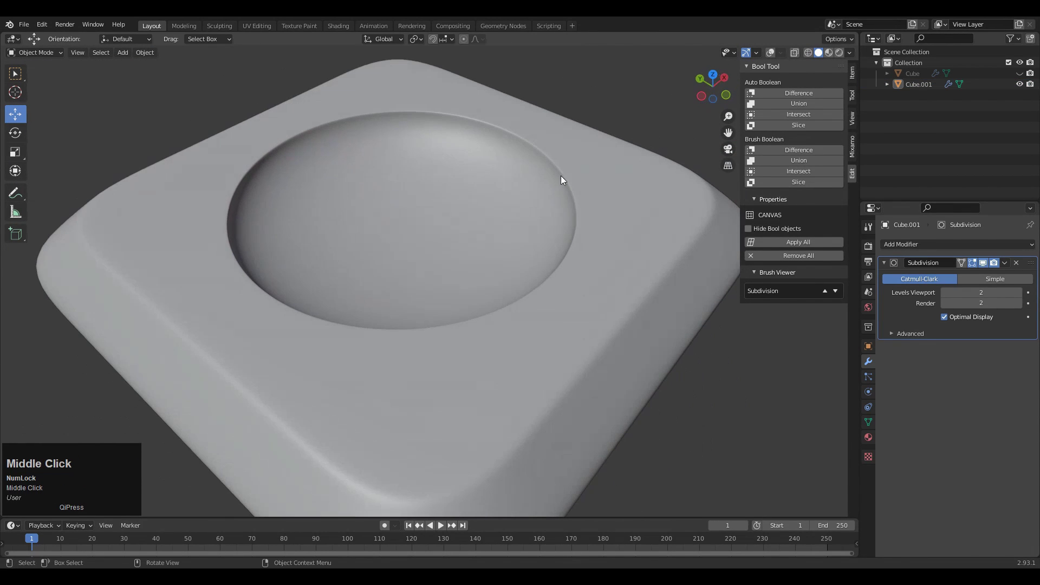
Step: Save the file and compare the finished slab's topology and smooth surface with the viewport overlays shown and hidden
left_click(771, 53)
middle_click_drag(626, 96, 702, 123)
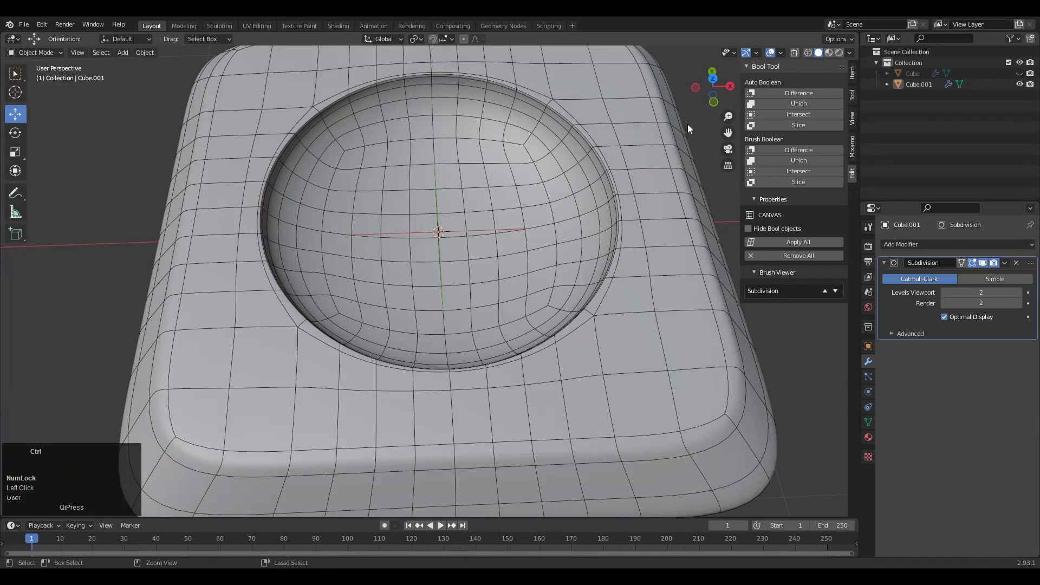
scroll(669, 157, "down", 5)
left_click(770, 53)
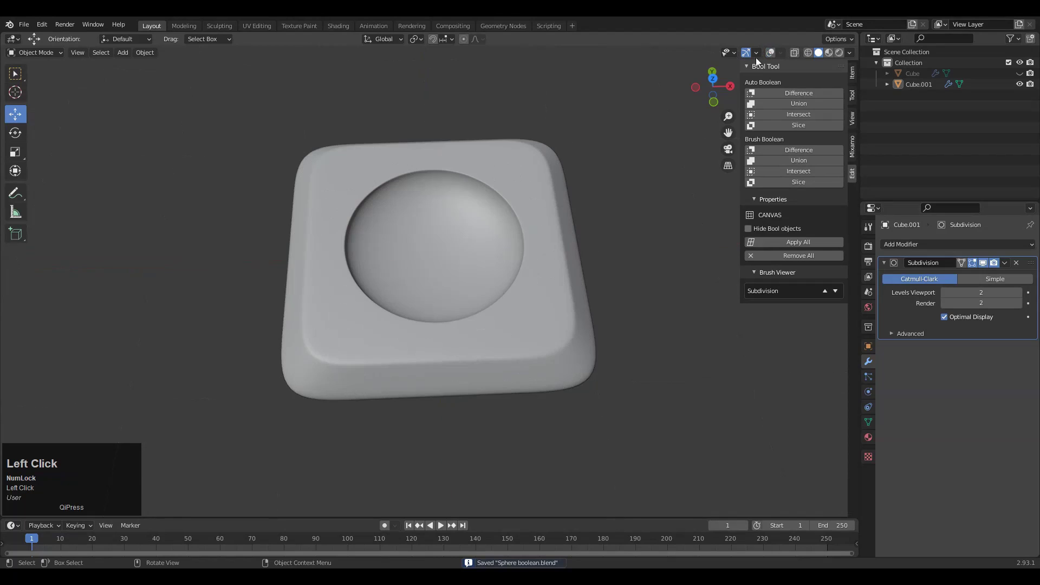
middle_click_drag(595, 153, 631, 210)
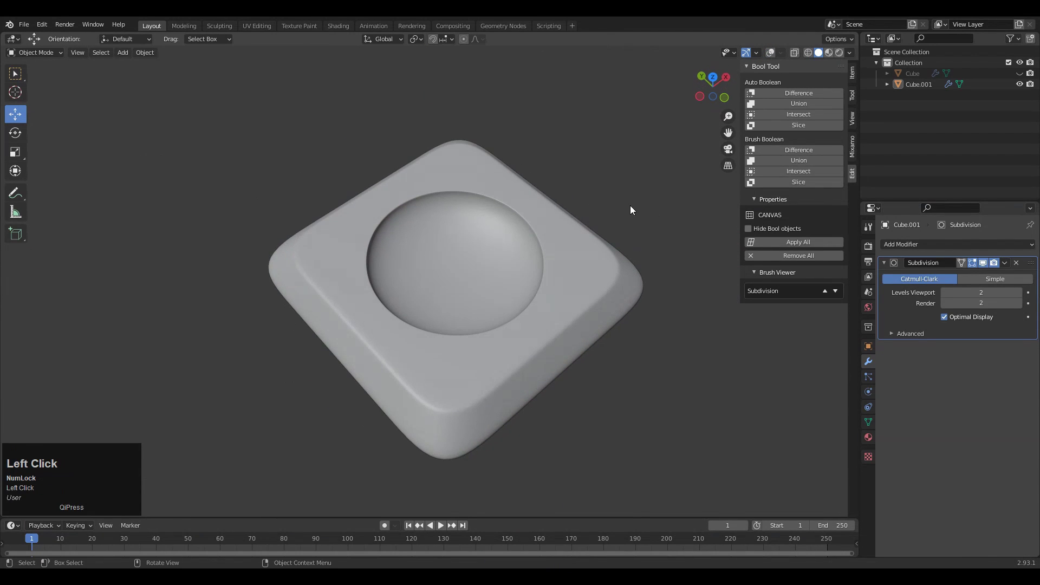
left_click(770, 53)
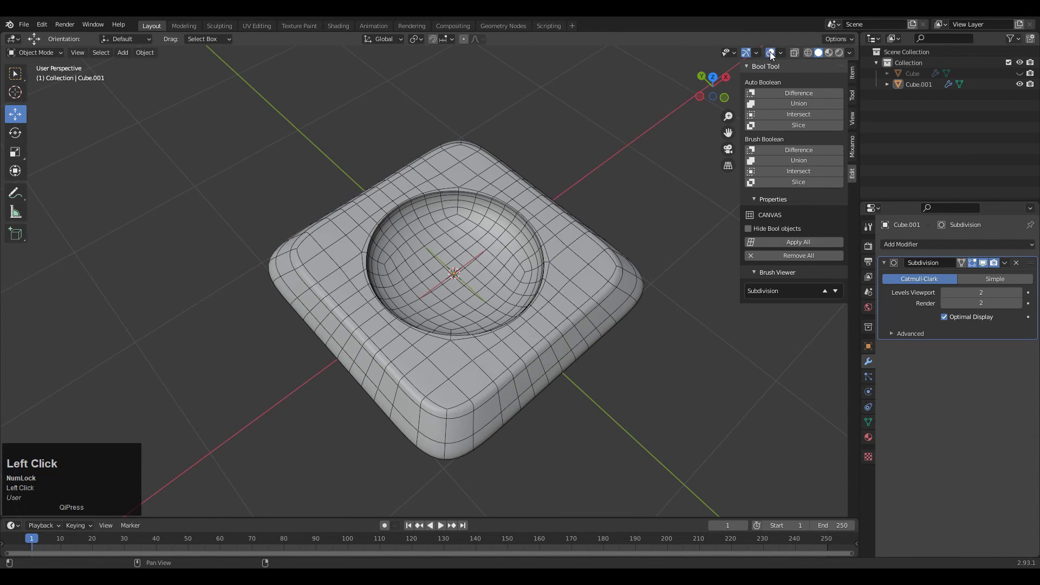
left_click(772, 56)
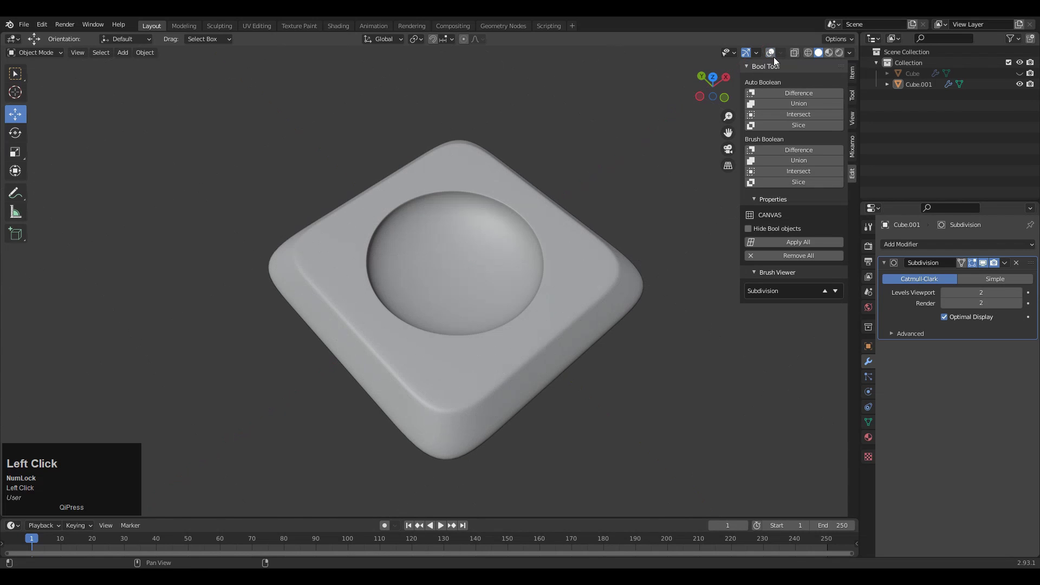